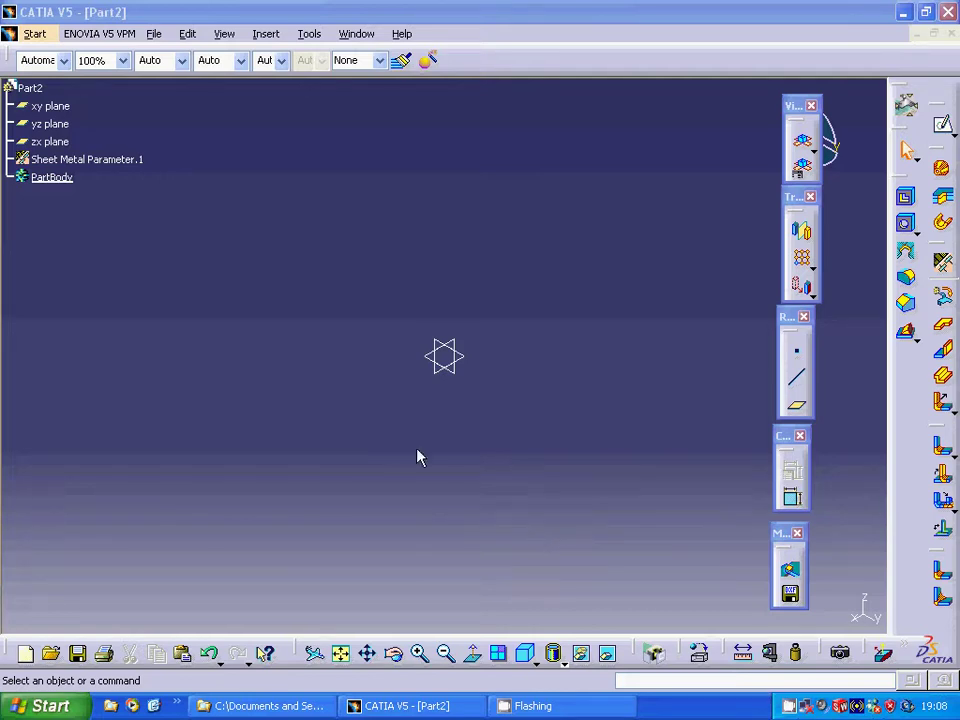
# - Select the xy plane and browse the workbench list without switching workbench
pyautogui.click(424, 362)
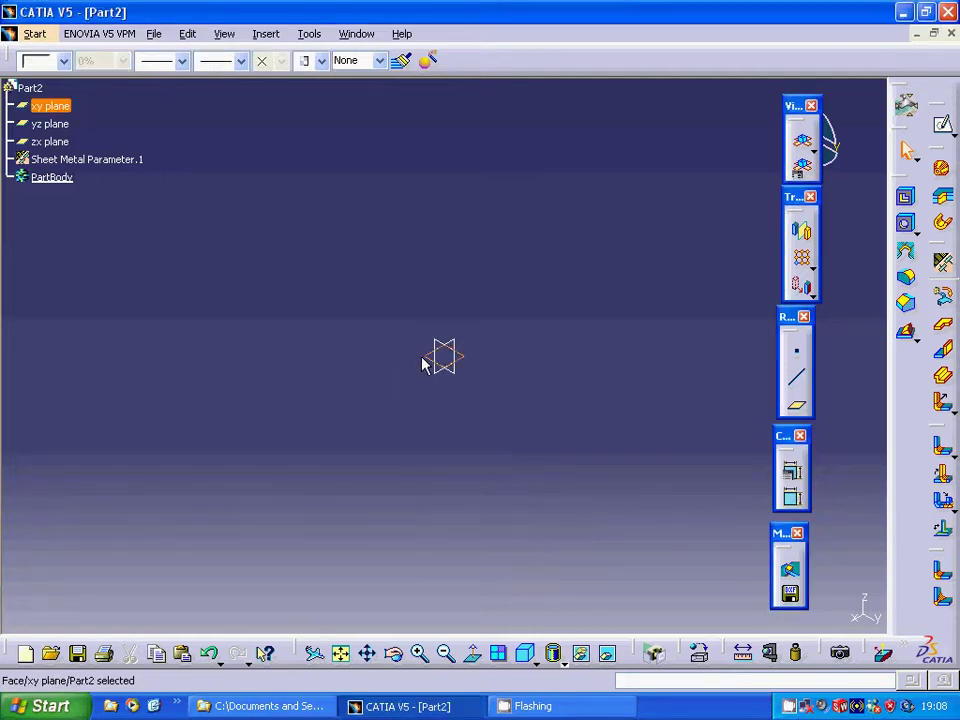
pyautogui.click(371, 406)
pyautogui.click(35, 33)
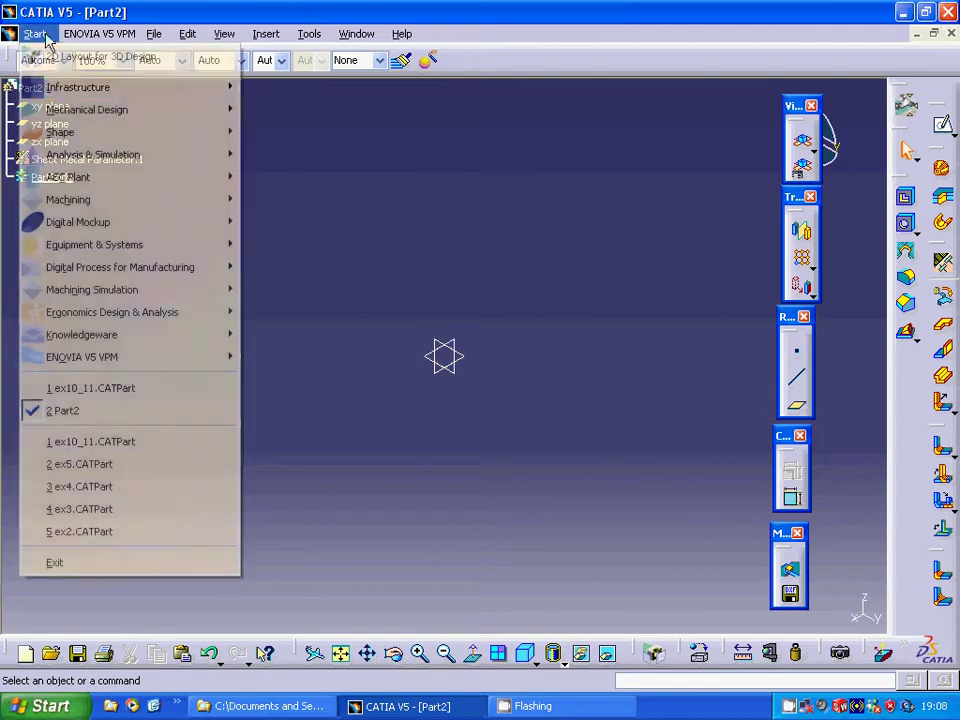
pyautogui.moveTo(135, 112)
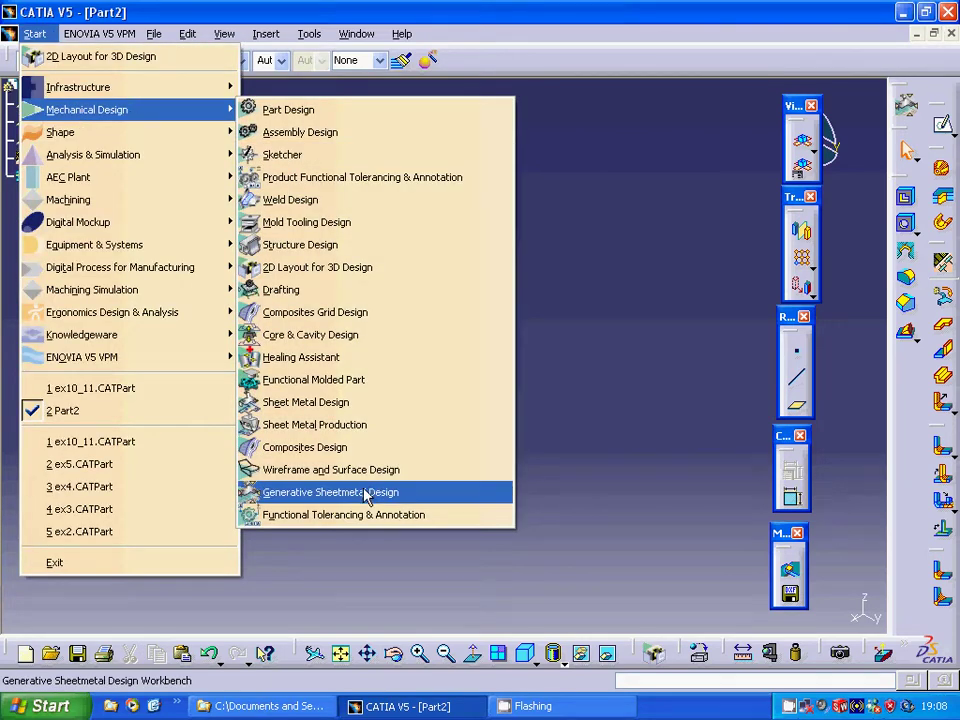
pyautogui.click(551, 444)
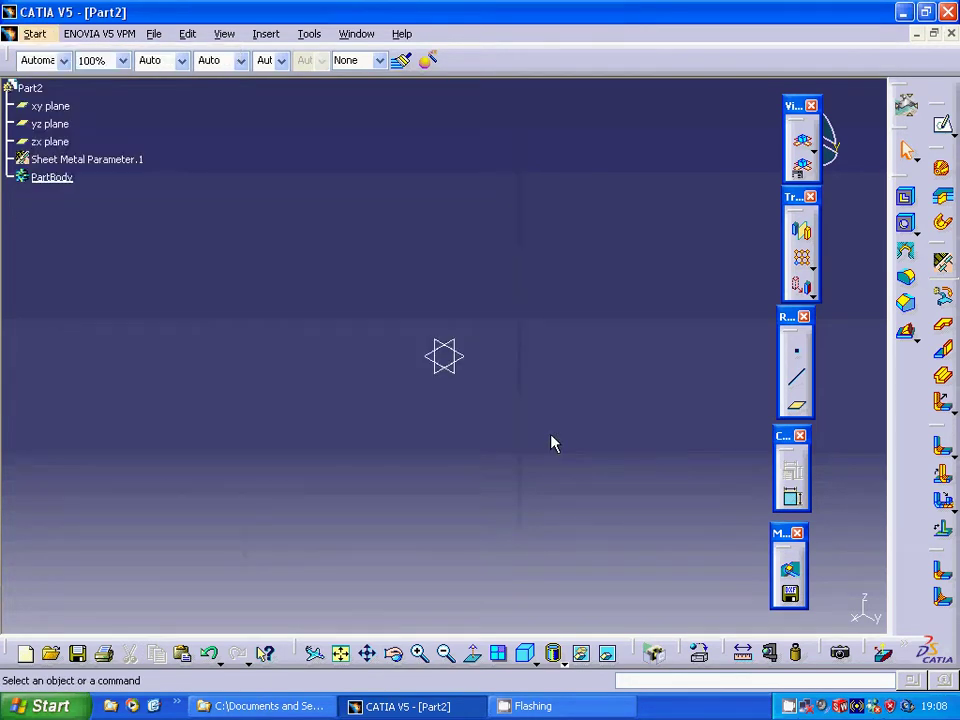
# - Keep Sheet Metal Parameters at 2mm thickness and 2mm default bend radius
pyautogui.click(943, 263)
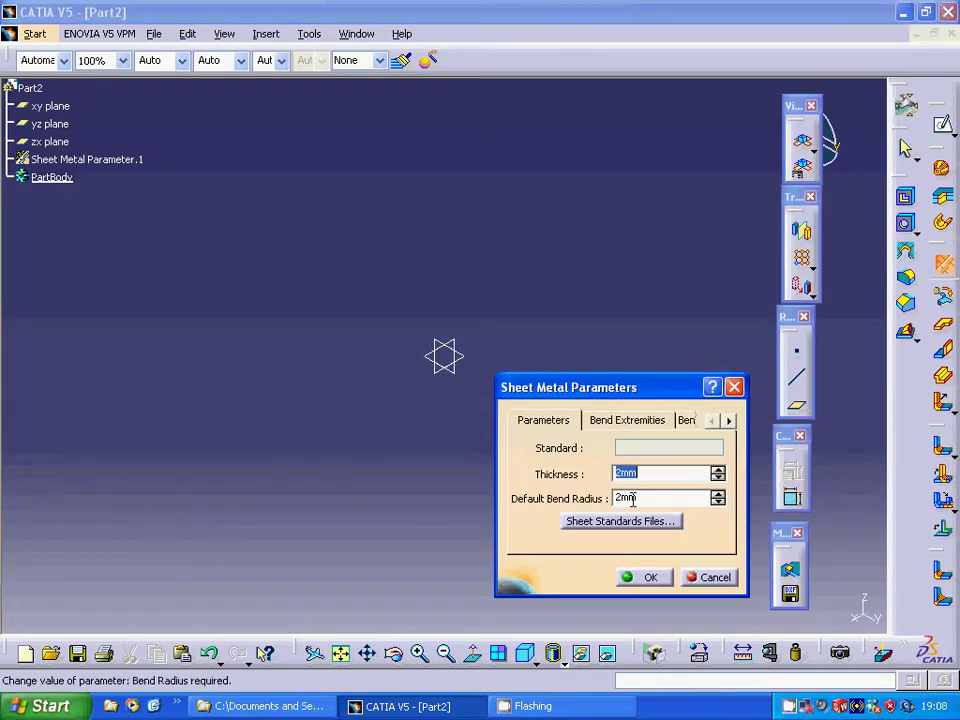
pyautogui.click(641, 496)
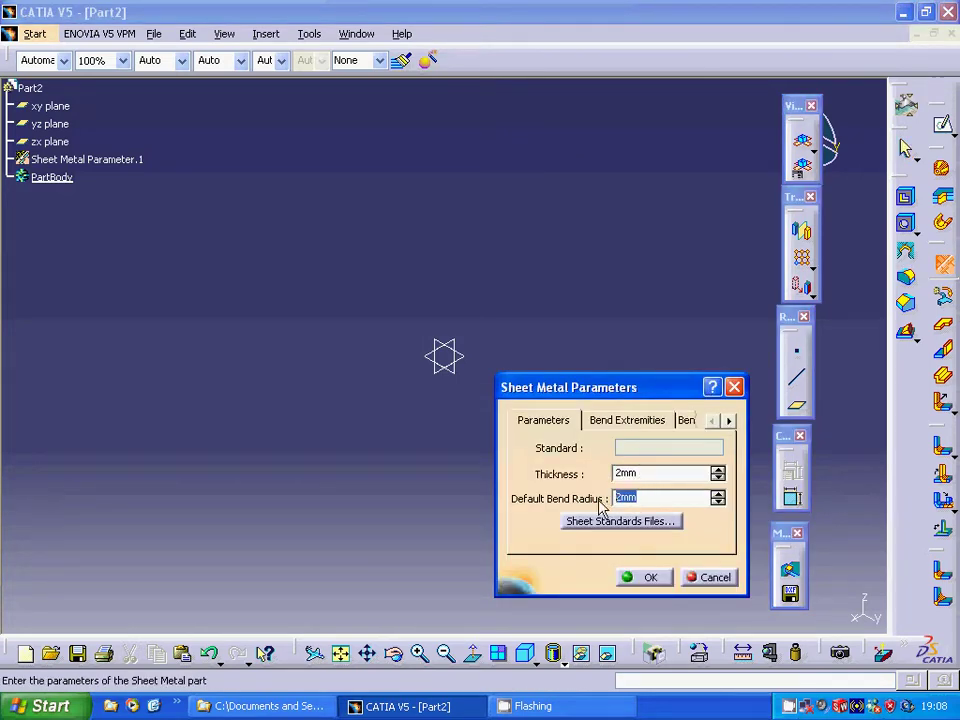
pyautogui.click(645, 577)
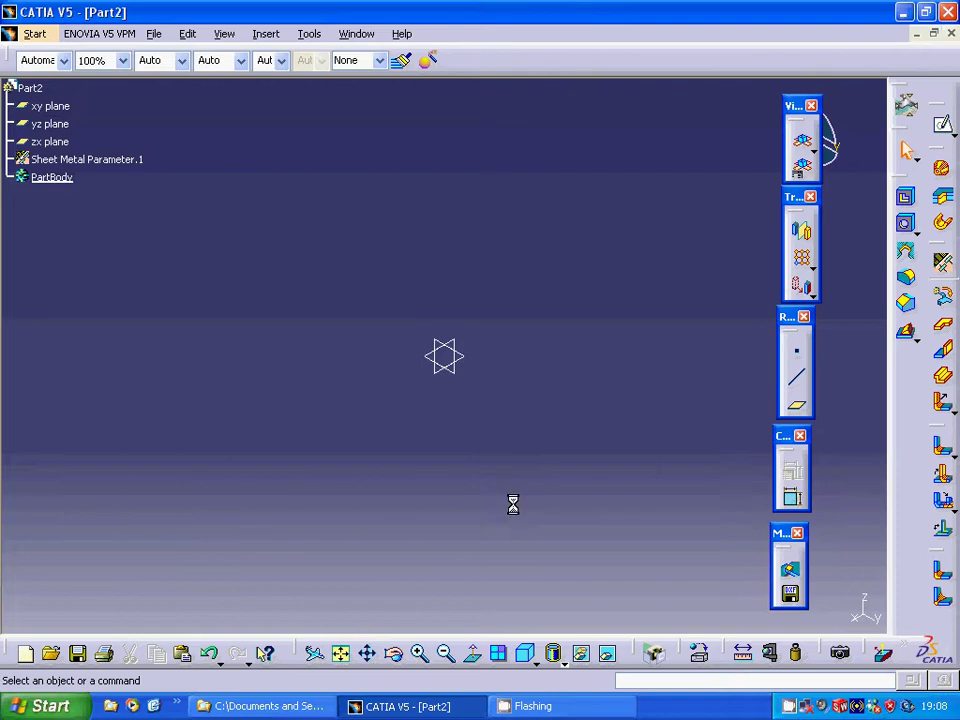
# - Open a sketch on the xy plane and draw a rectangle from the origin to point 10,10
pyautogui.click(436, 360)
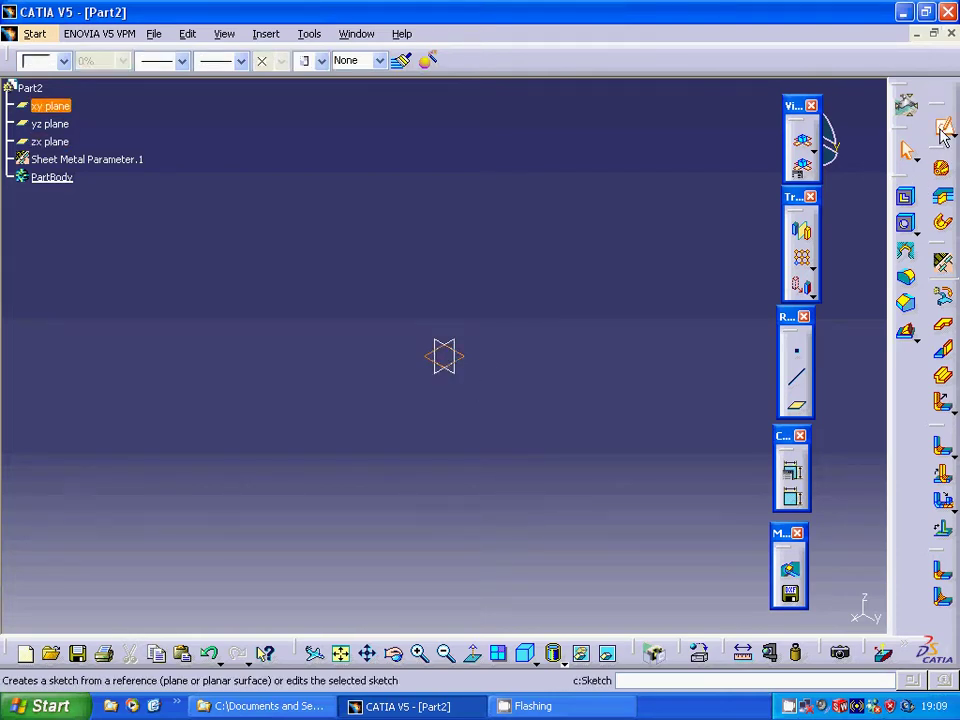
pyautogui.click(943, 129)
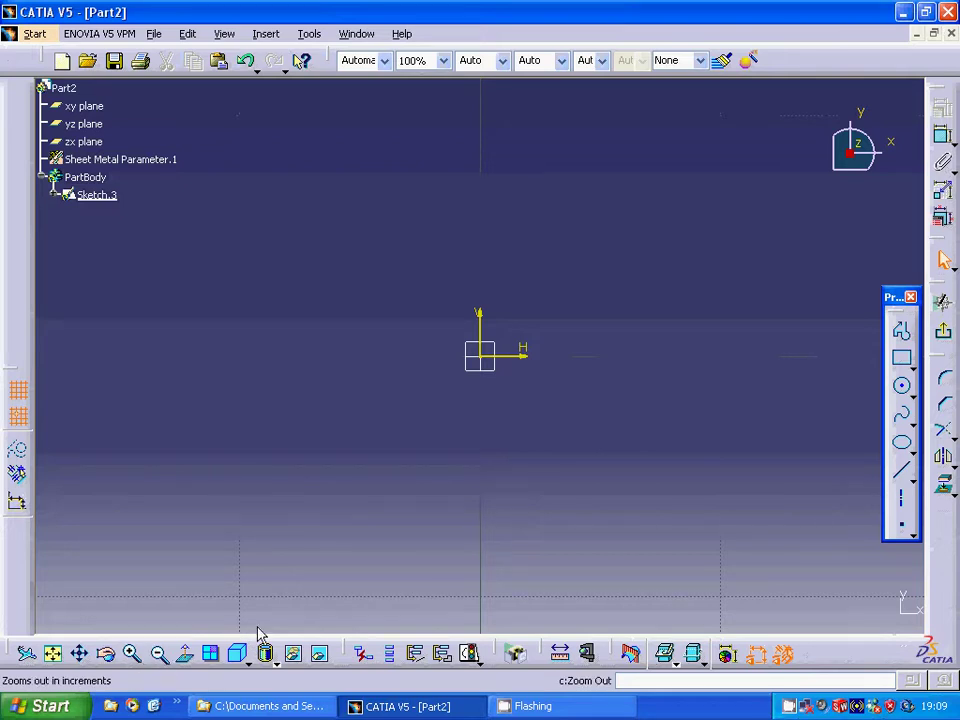
pyautogui.click(901, 357)
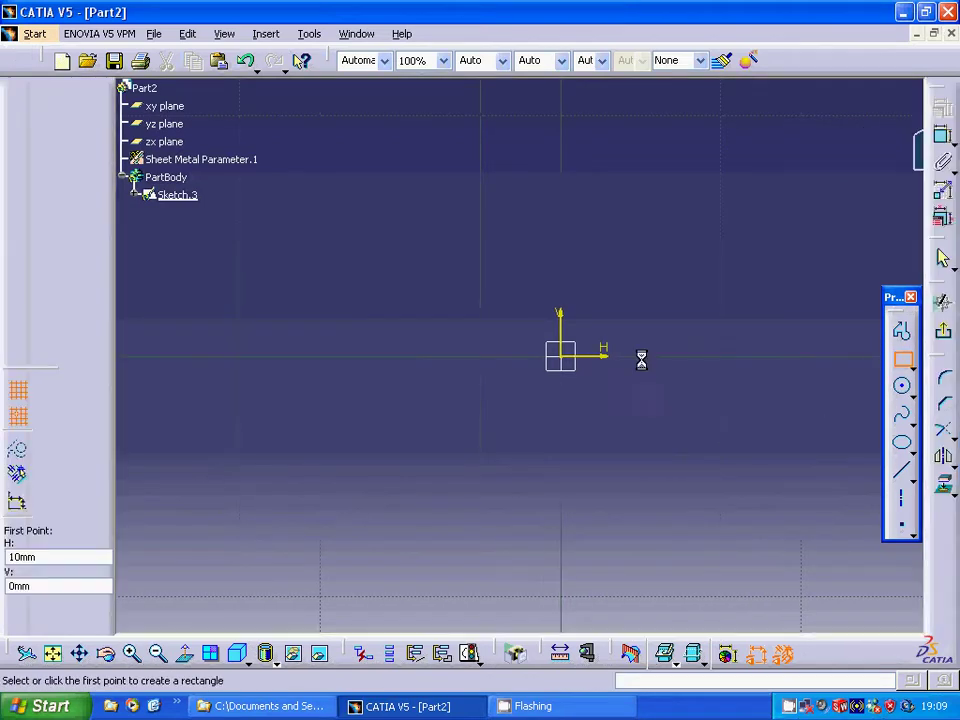
pyautogui.click(522, 355)
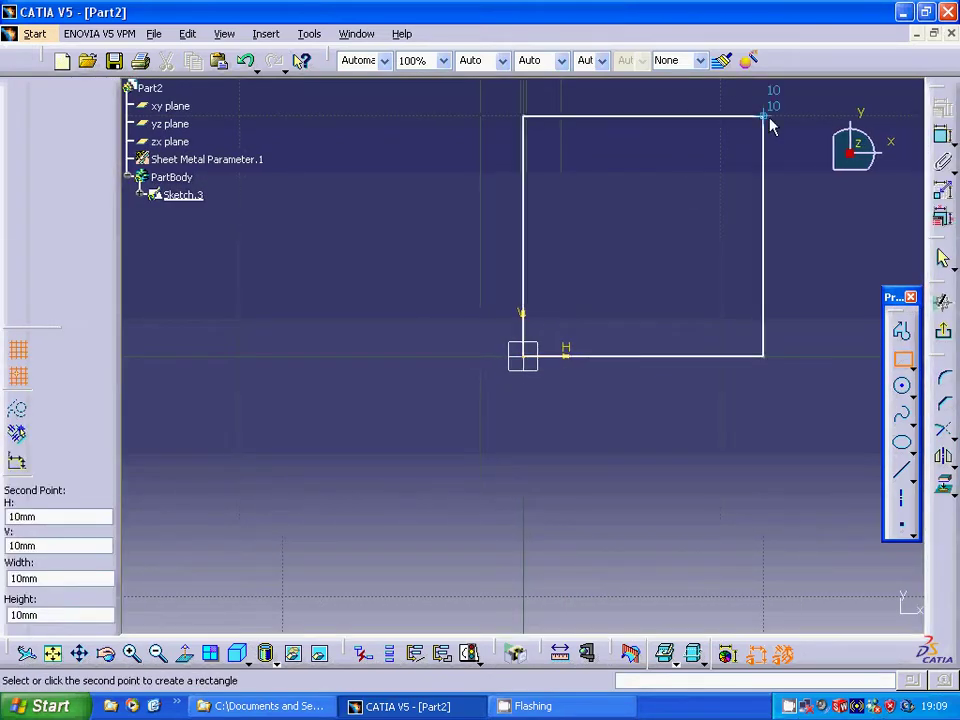
pyautogui.click(763, 116)
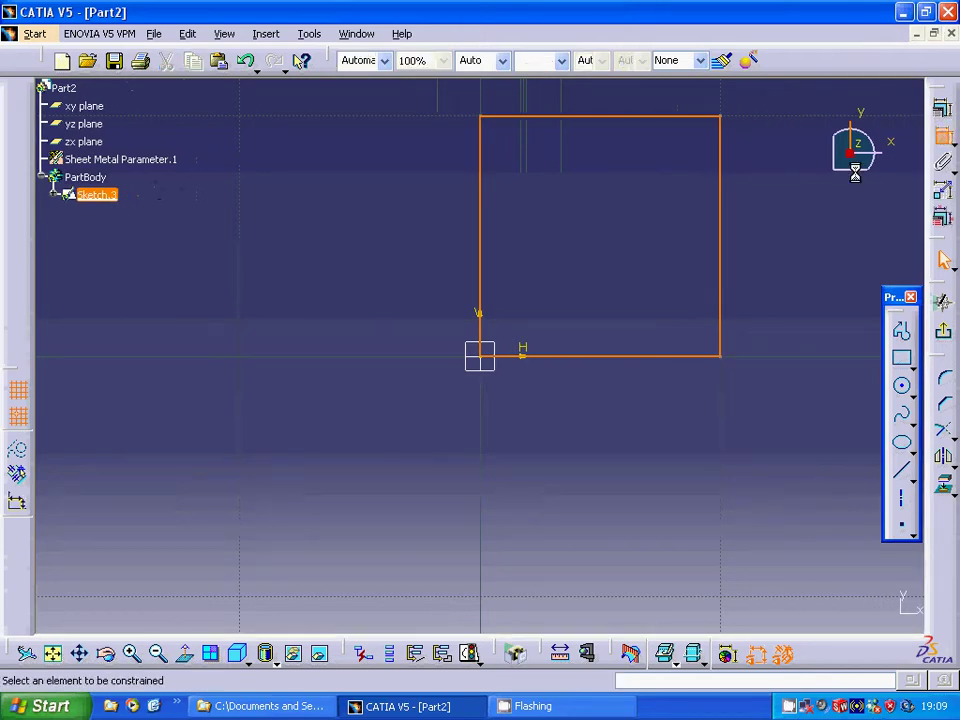
# - Dimension the profile's right edge to 160mm
pyautogui.click(720, 214)
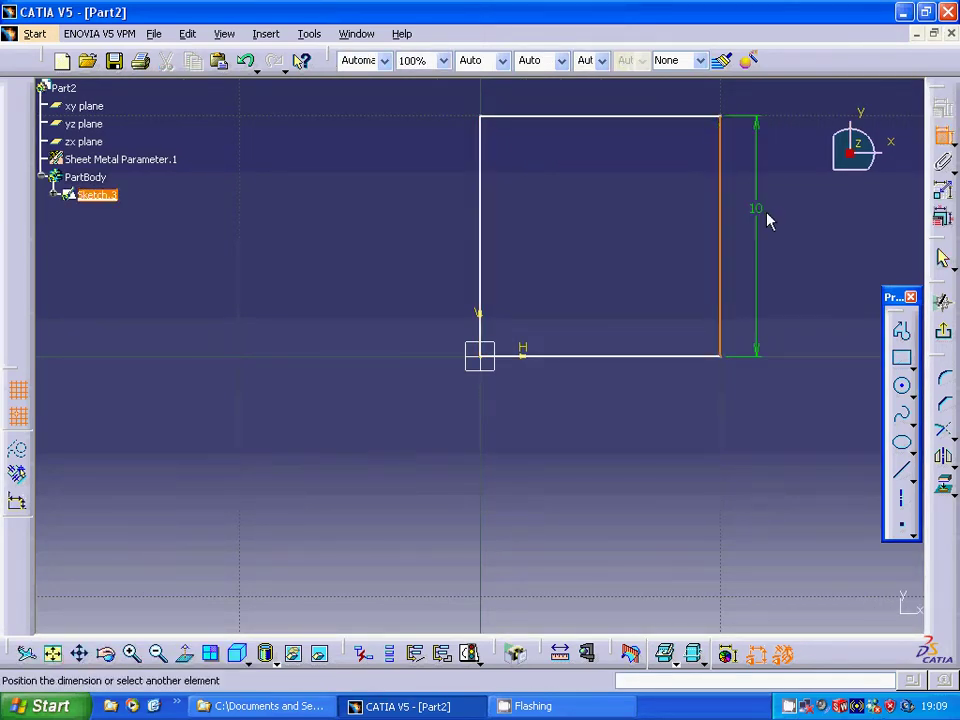
pyautogui.click(770, 217)
pyautogui.click(769, 216)
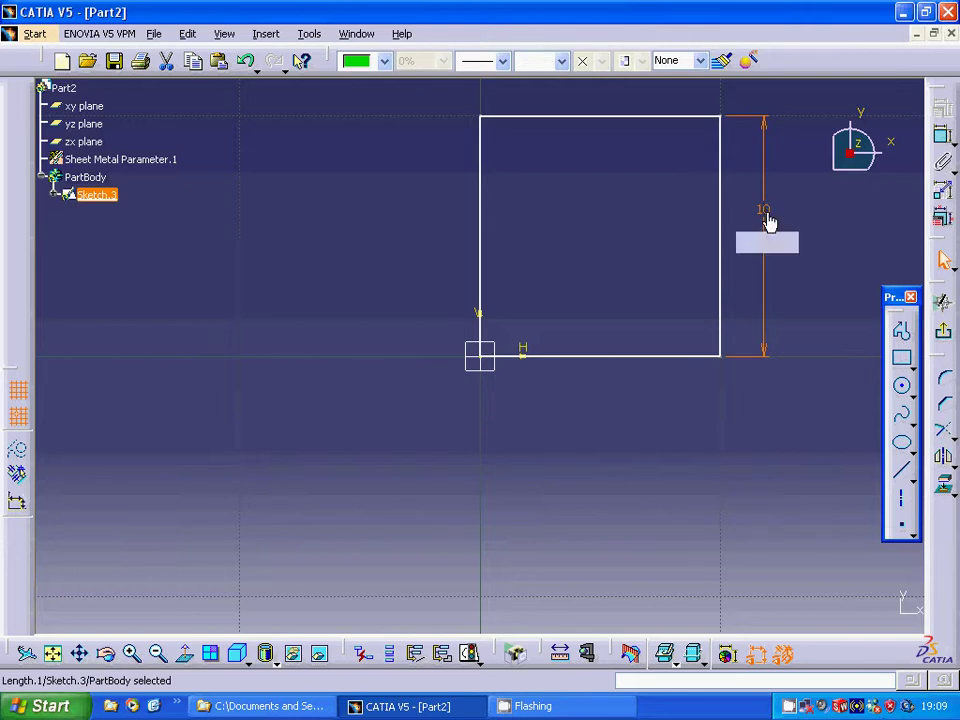
pyautogui.doubleClick(766, 216)
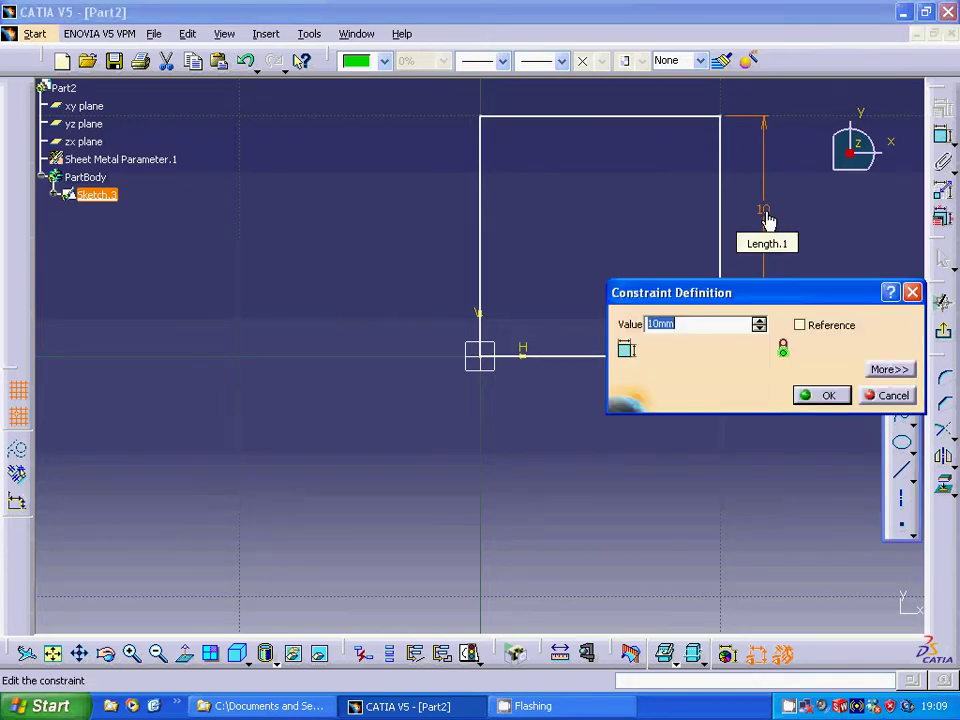
pyautogui.write('160')
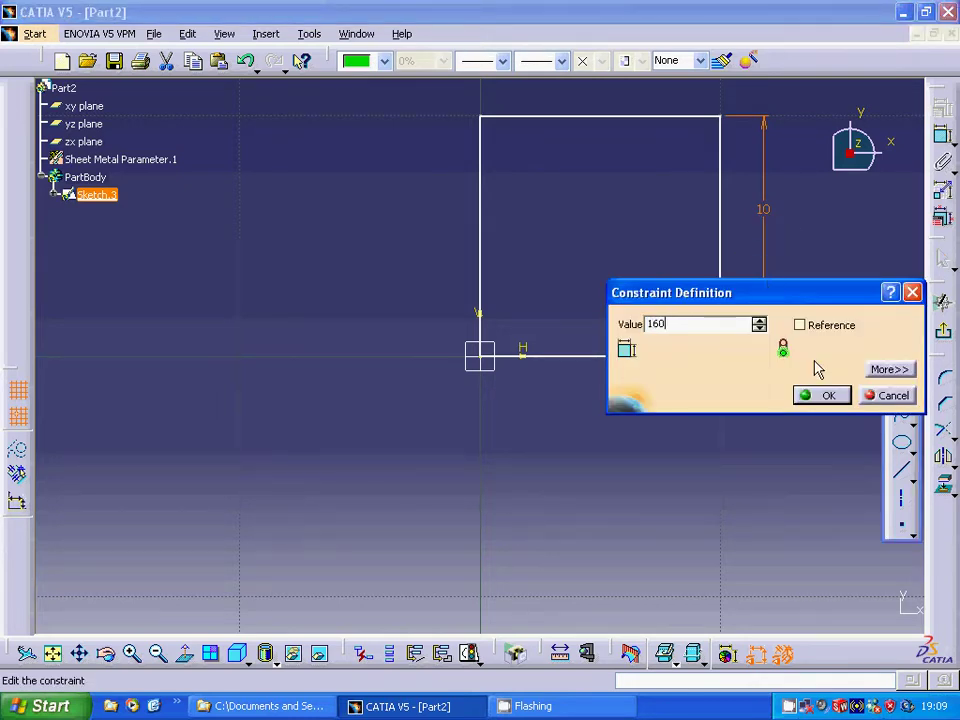
pyautogui.click(825, 396)
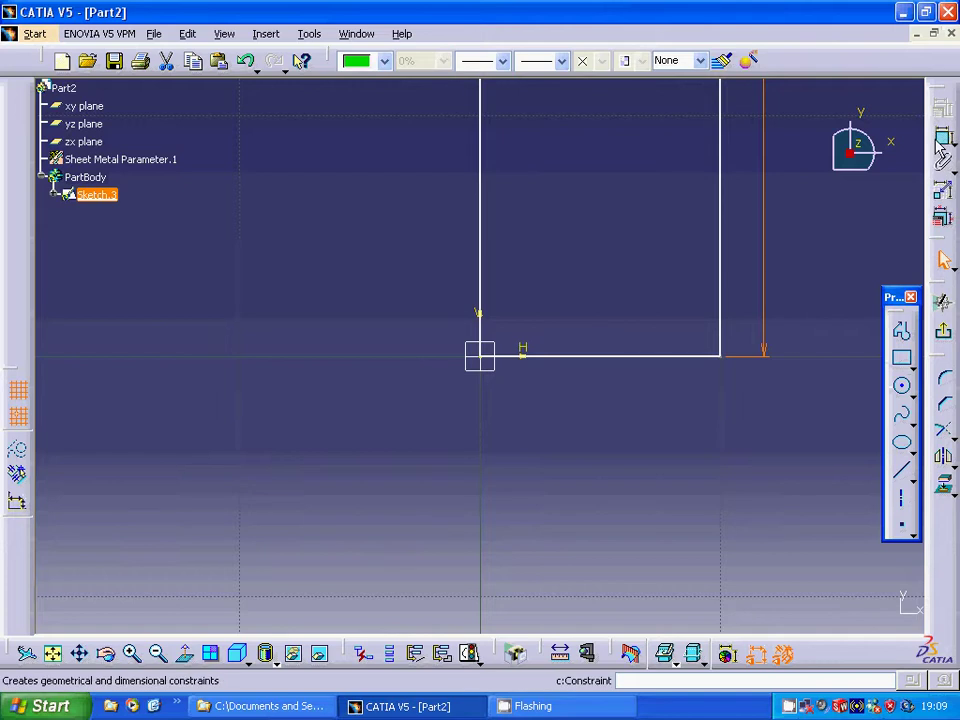
# - Dimension the bottom edge to 80mm and fit the whole sketch in view
pyautogui.click(619, 362)
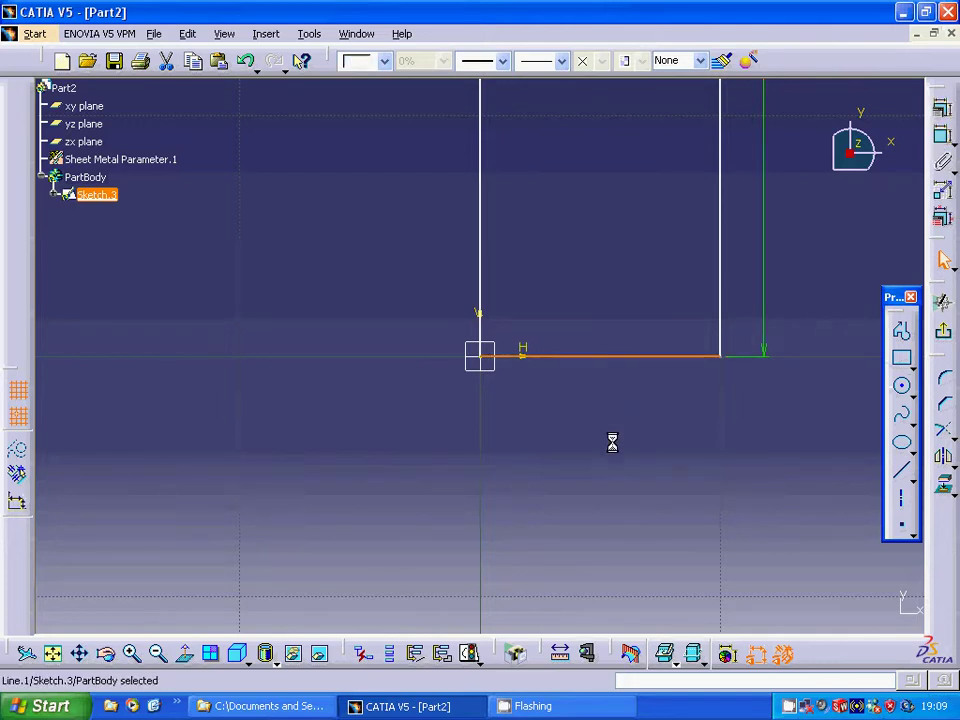
pyautogui.click(947, 139)
pyautogui.click(625, 423)
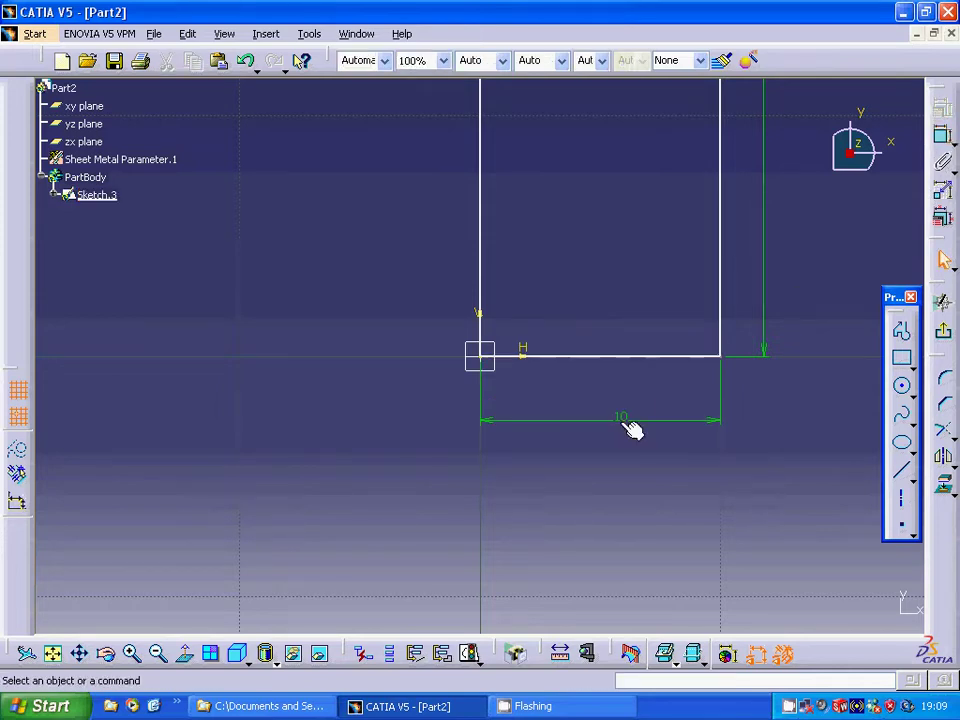
pyautogui.doubleClick(624, 428)
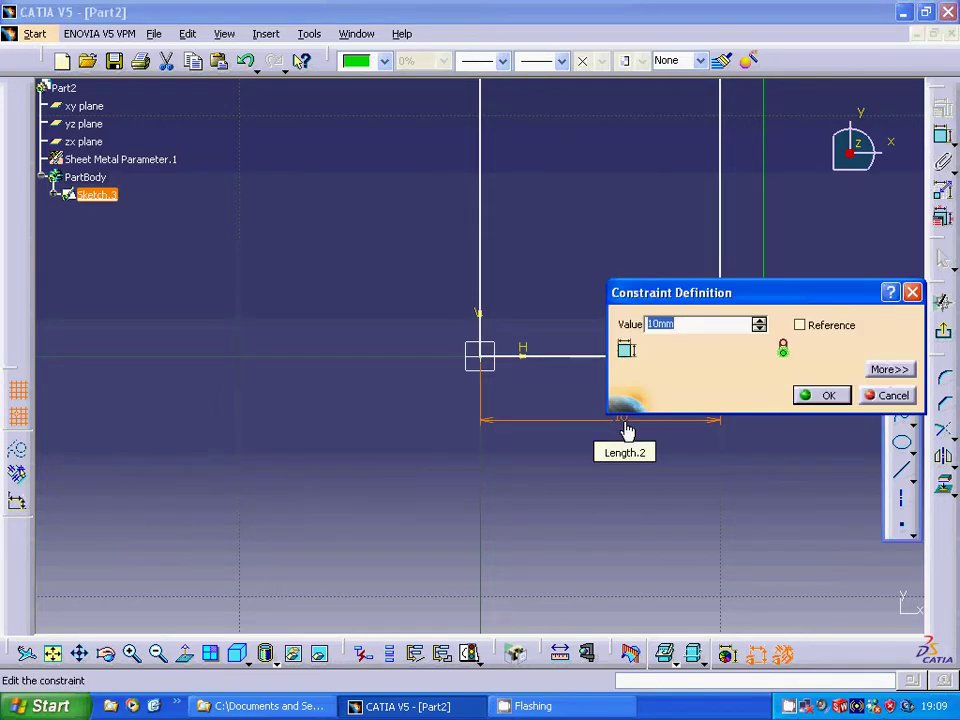
pyautogui.write('60')
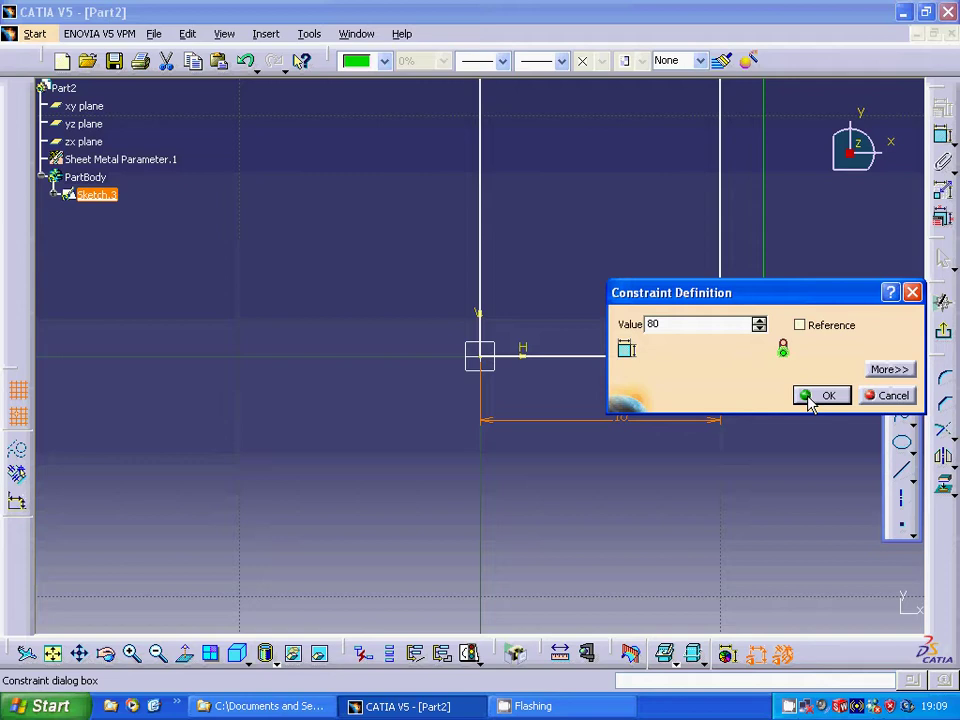
pyautogui.click(814, 397)
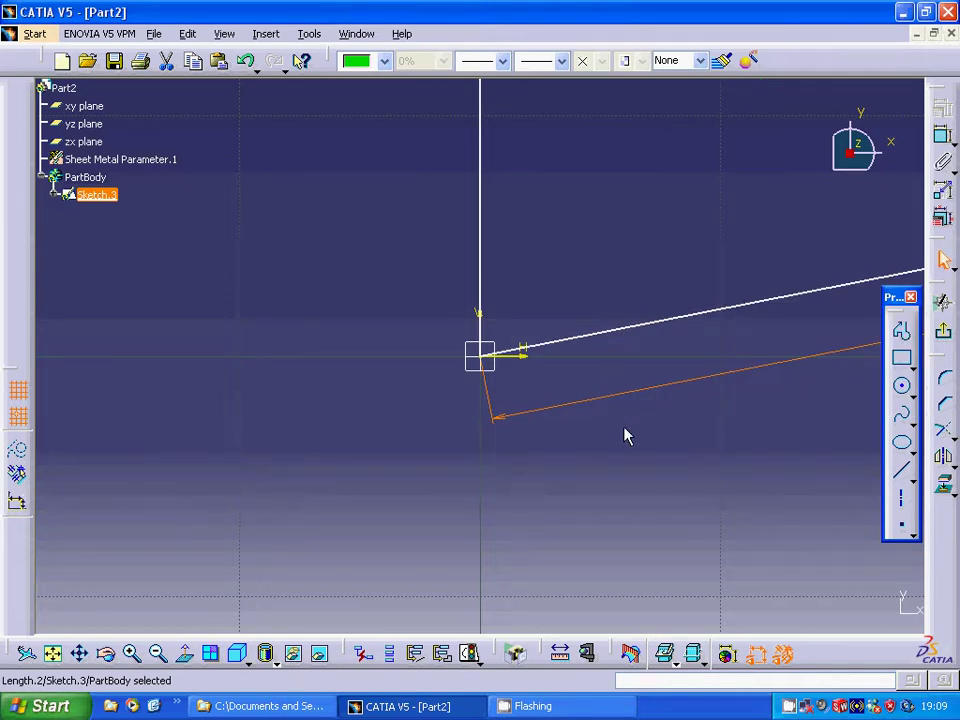
pyautogui.click(52, 653)
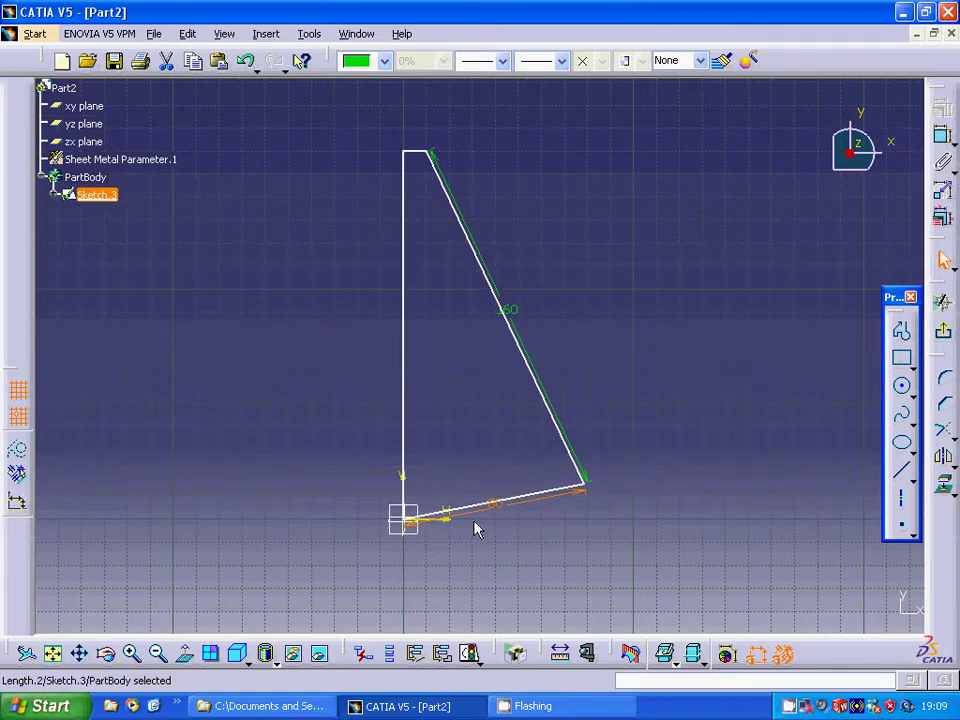
# - Undo the skewed shape and change the height constraint near the origin from 160 to 80mm
pyautogui.hotkey('ctrl', 'z')
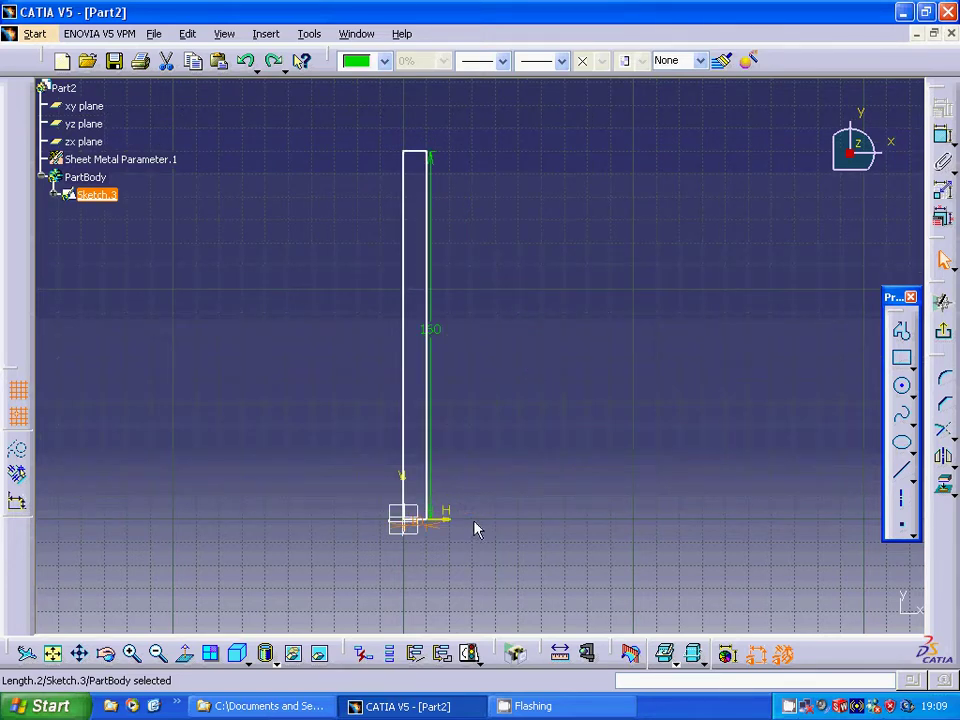
pyautogui.press('Escape')
pyautogui.click(474, 521)
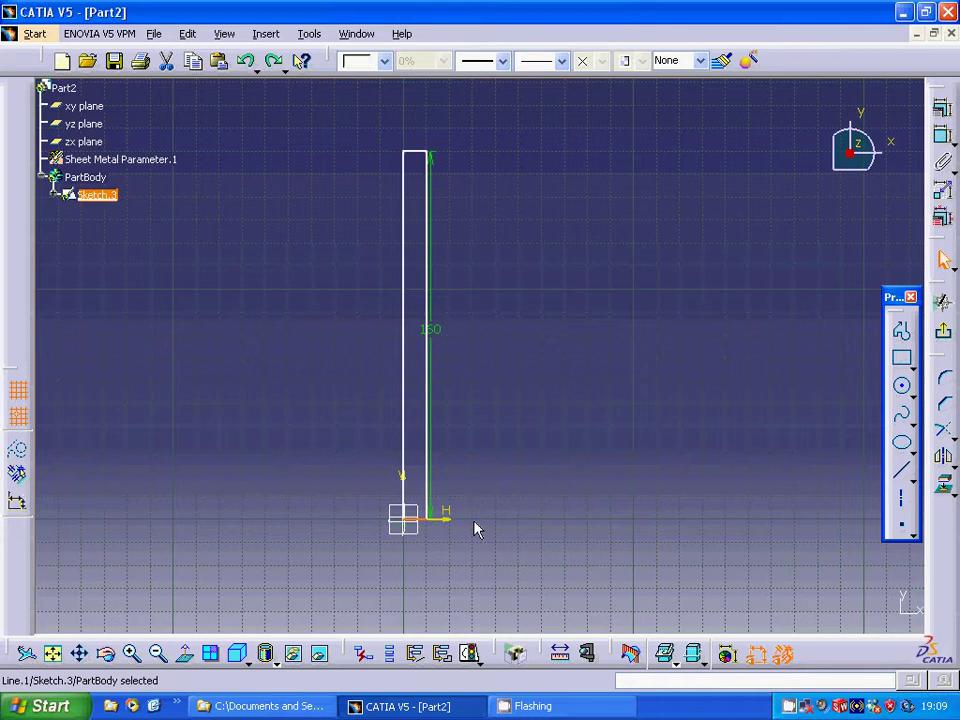
pyautogui.press('Escape')
pyautogui.click(485, 528)
pyautogui.hotkey('ctrl', 'z')
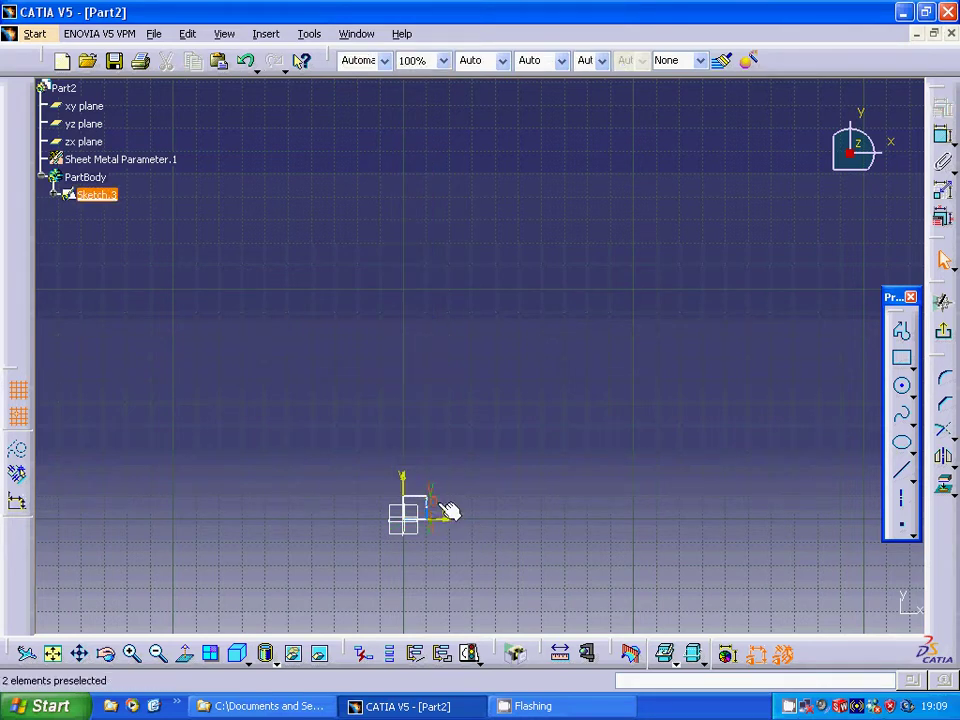
pyautogui.click(438, 505)
pyautogui.doubleClick(441, 508)
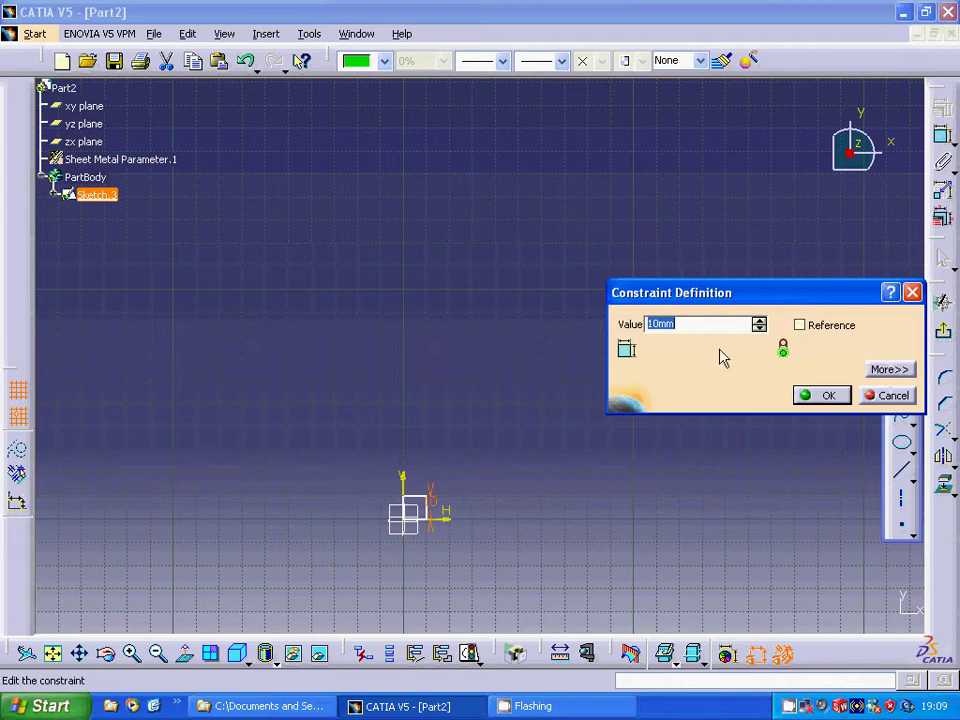
pyautogui.write('80')
pyautogui.click(828, 396)
pyautogui.click(518, 533)
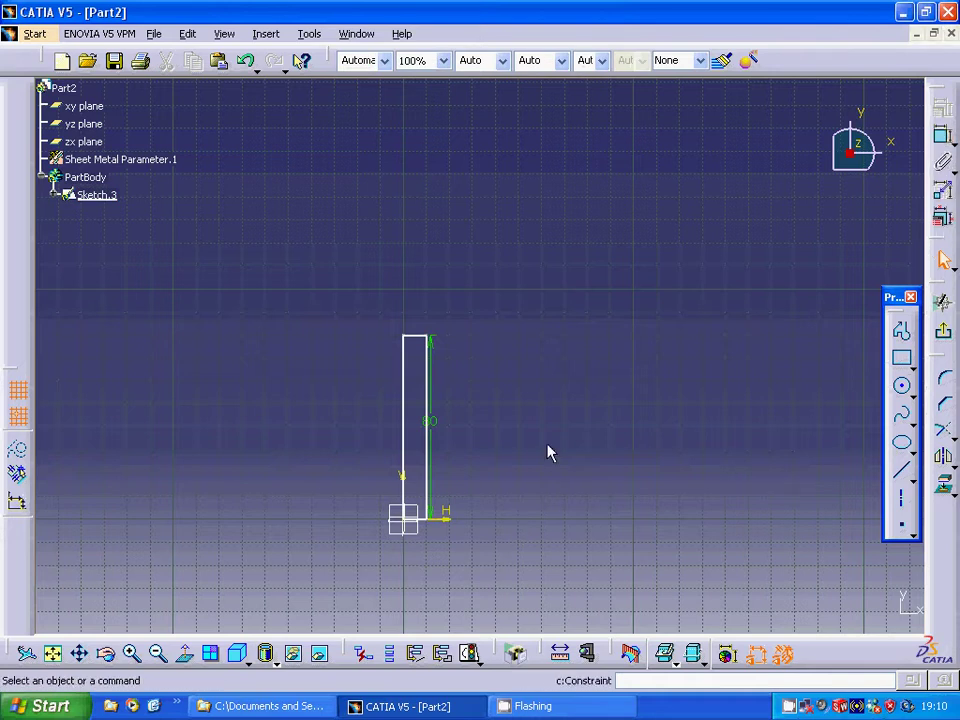
# - Constrain the distance between the left and right lines to a 160mm width
pyautogui.click(417, 462)
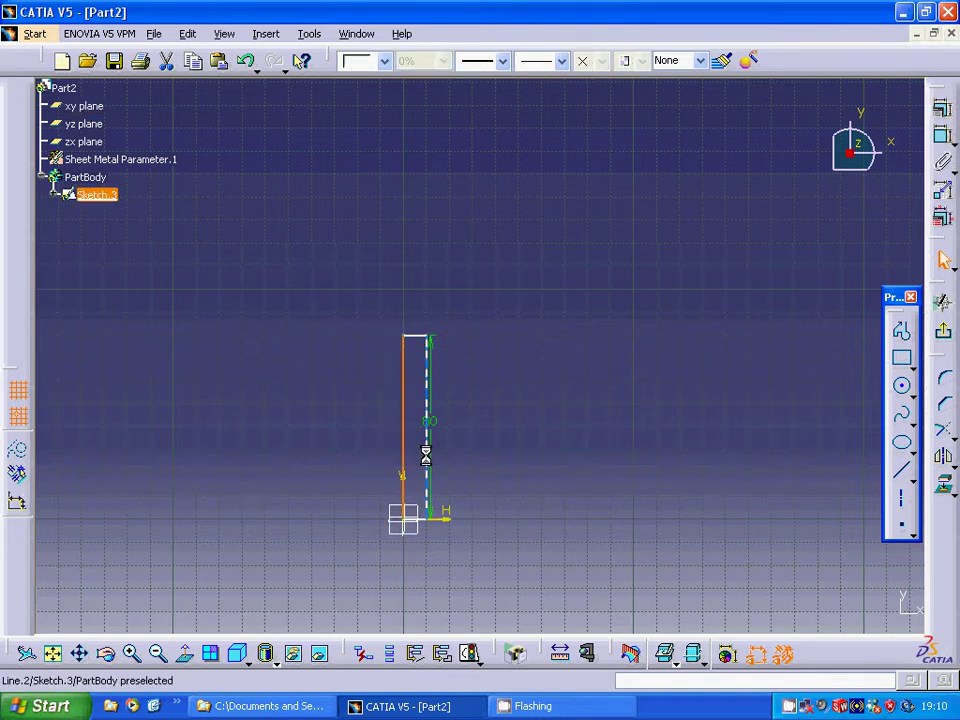
pyautogui.click(426, 455)
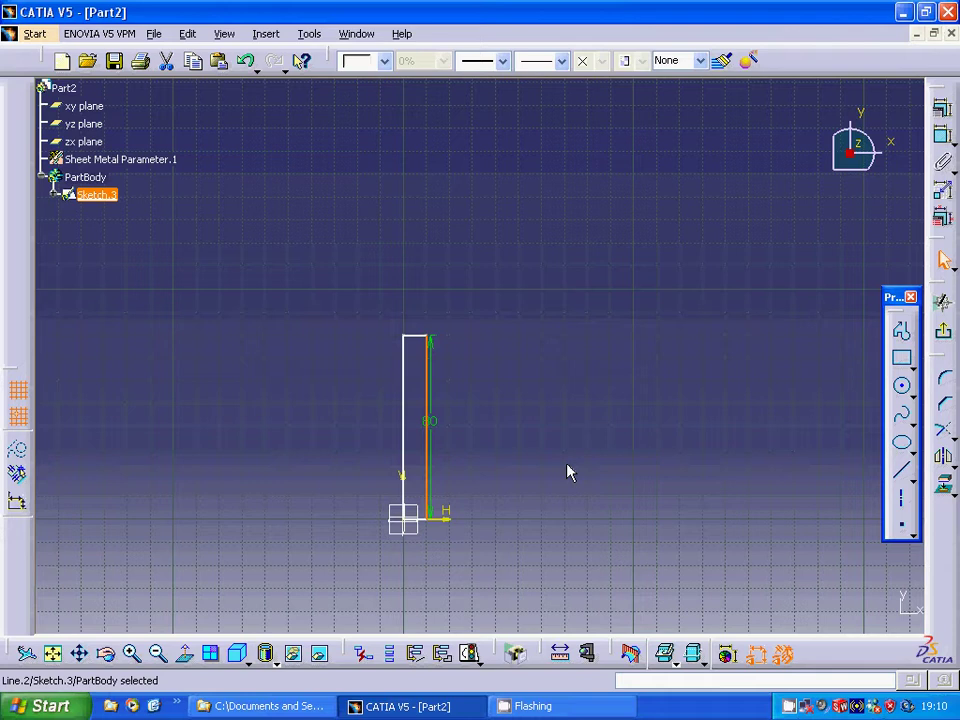
pyautogui.click(940, 160)
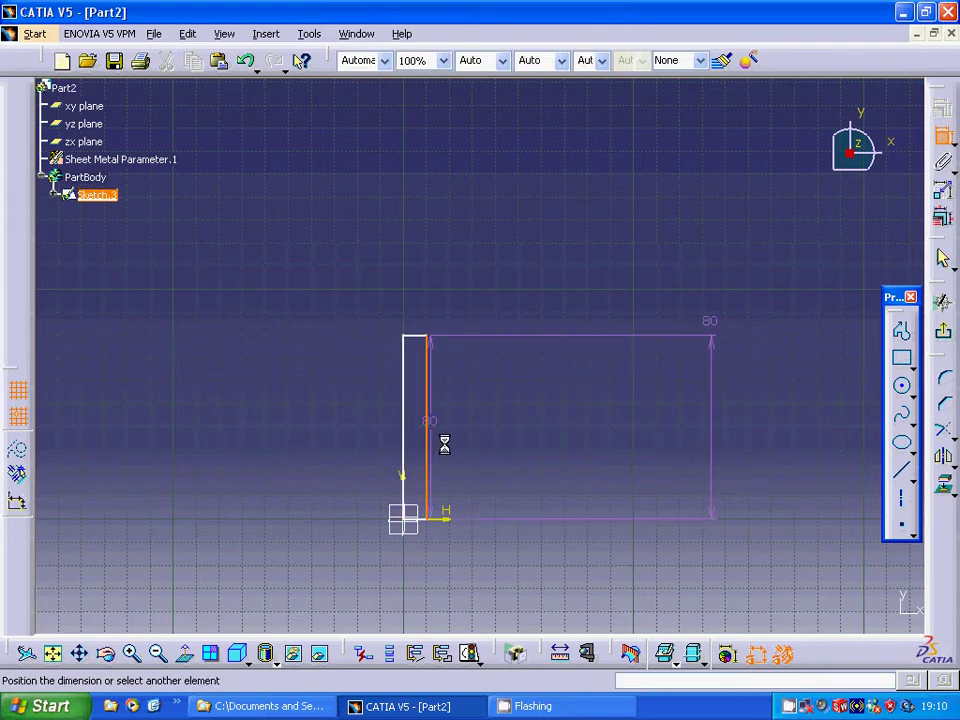
pyautogui.click(405, 447)
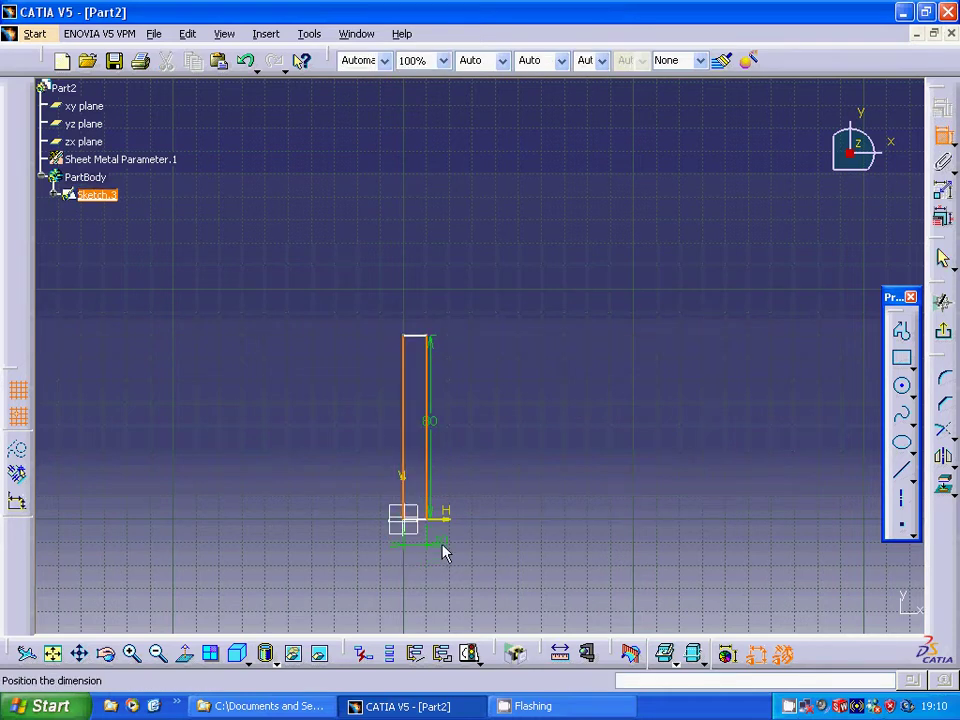
pyautogui.click(447, 553)
pyautogui.doubleClick(454, 546)
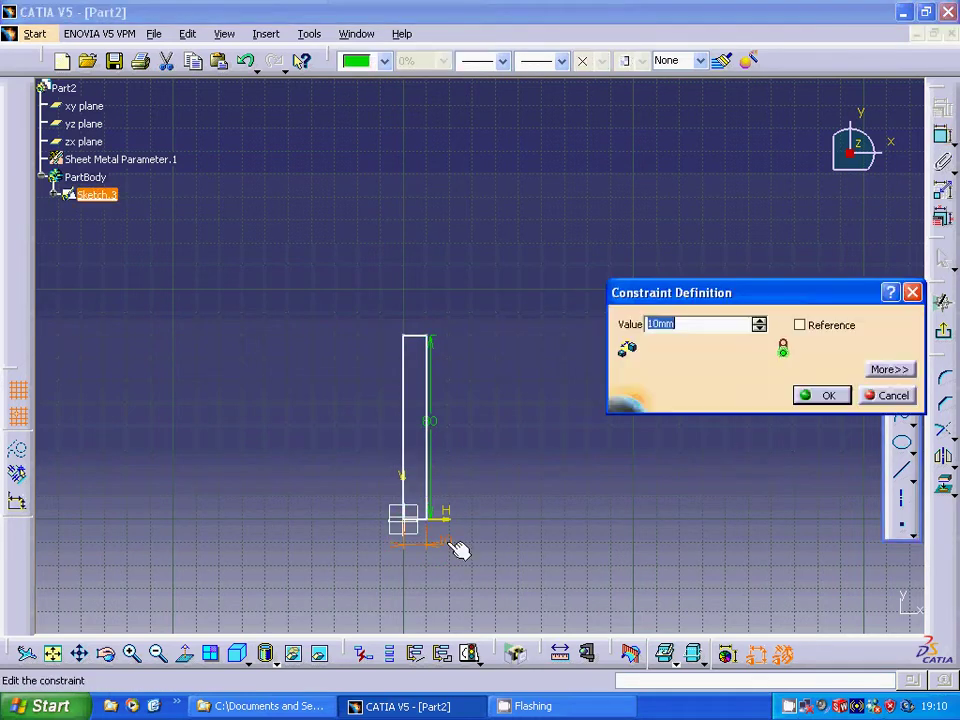
pyautogui.write('16')
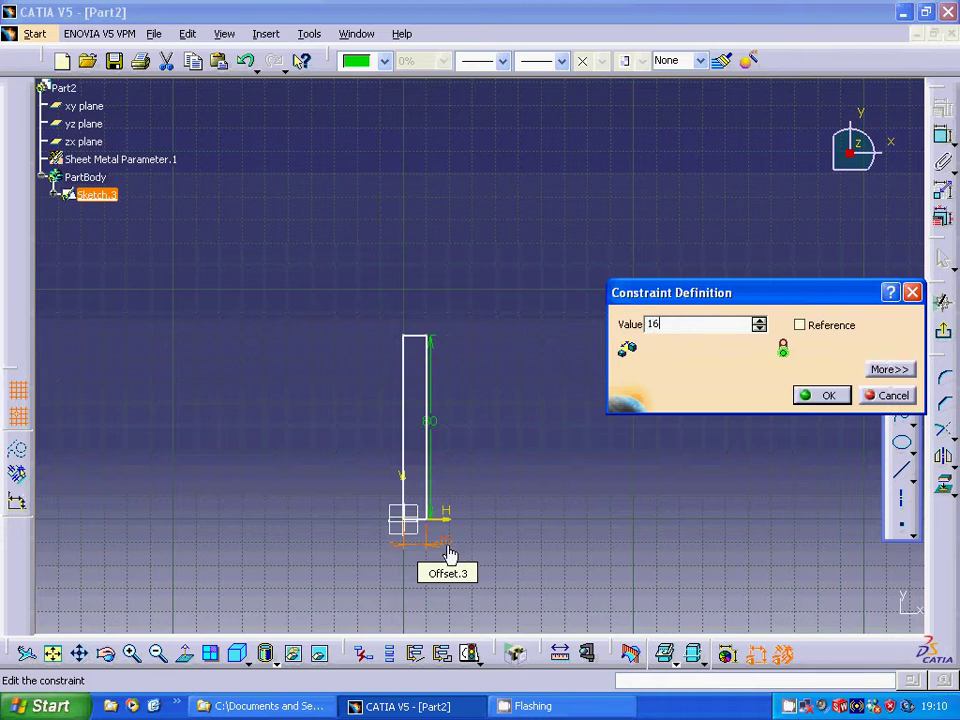
pyautogui.write('0')
pyautogui.press('Tab')
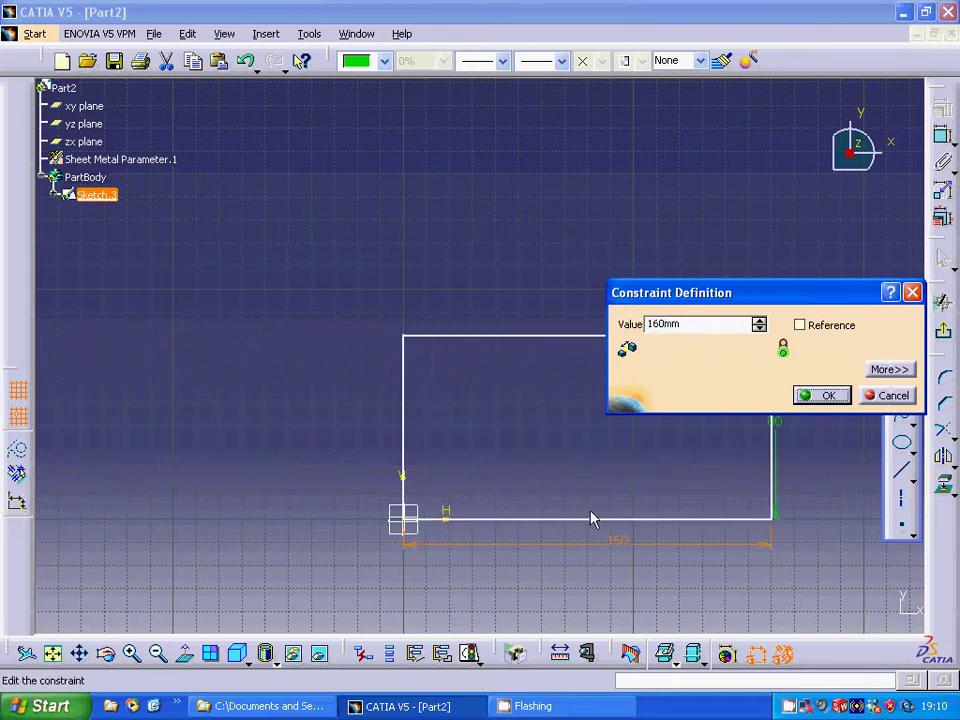
pyautogui.click(822, 395)
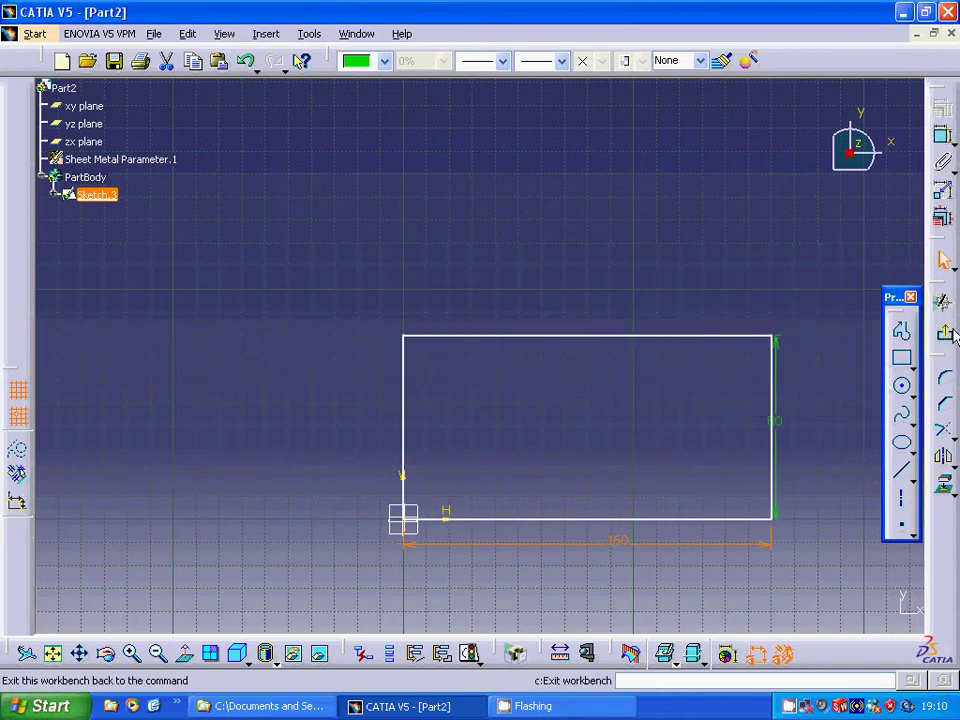
# - Exit the sketch, build flat wall Wall.2 from Sketch.3, and select its top face
pyautogui.click(945, 337)
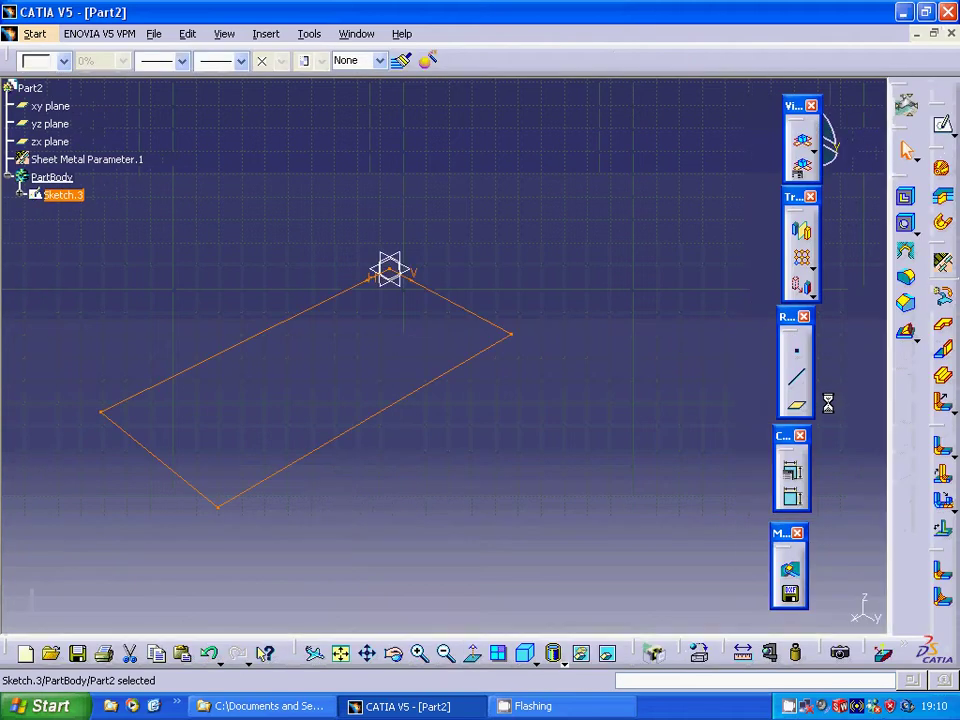
pyautogui.click(944, 330)
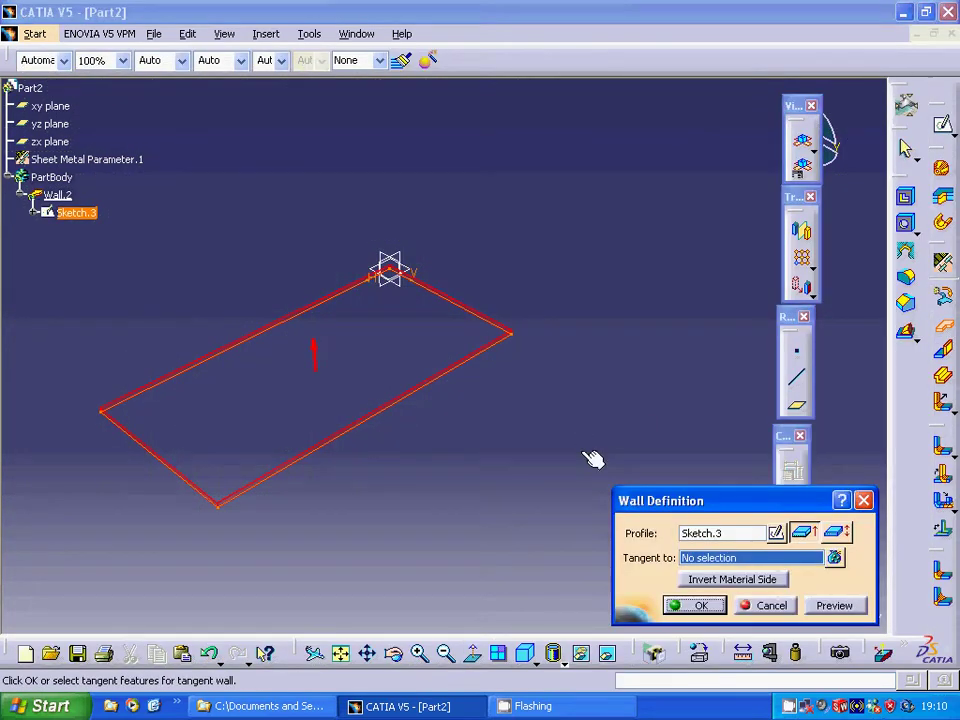
pyautogui.click(698, 610)
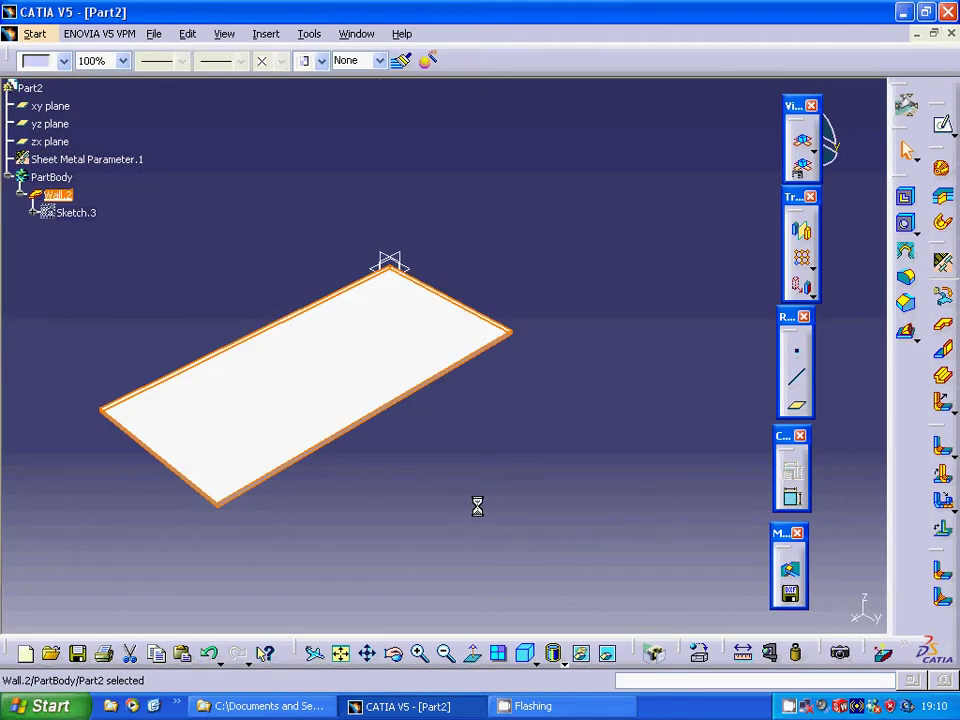
pyautogui.click(400, 378)
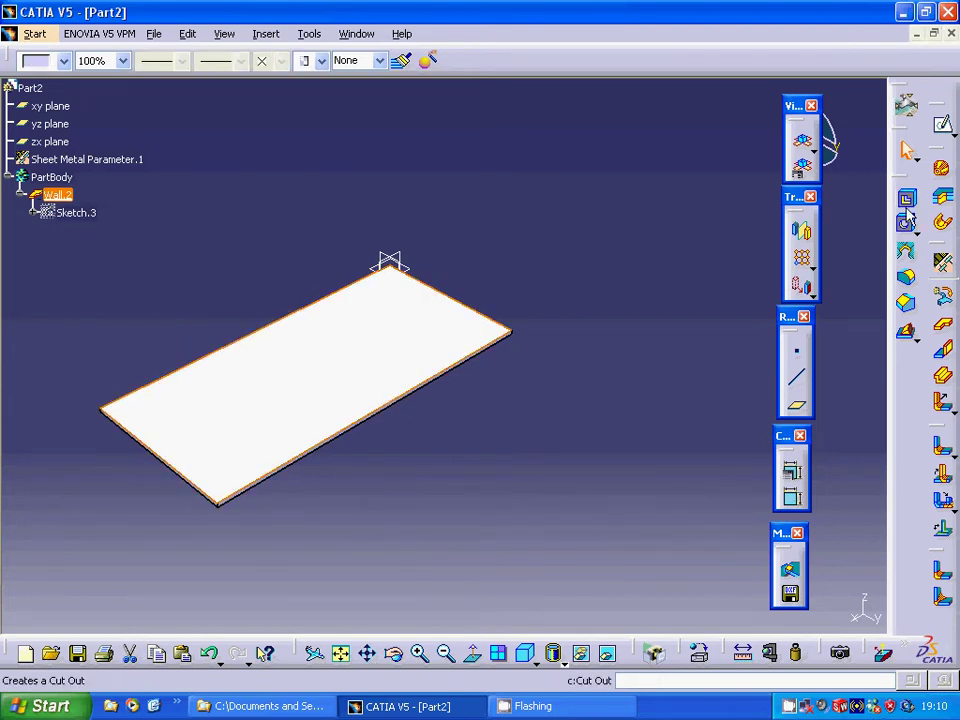
# - Start a sketch on the wall face and draw a narrow rectangle near the origin
pyautogui.click(945, 128)
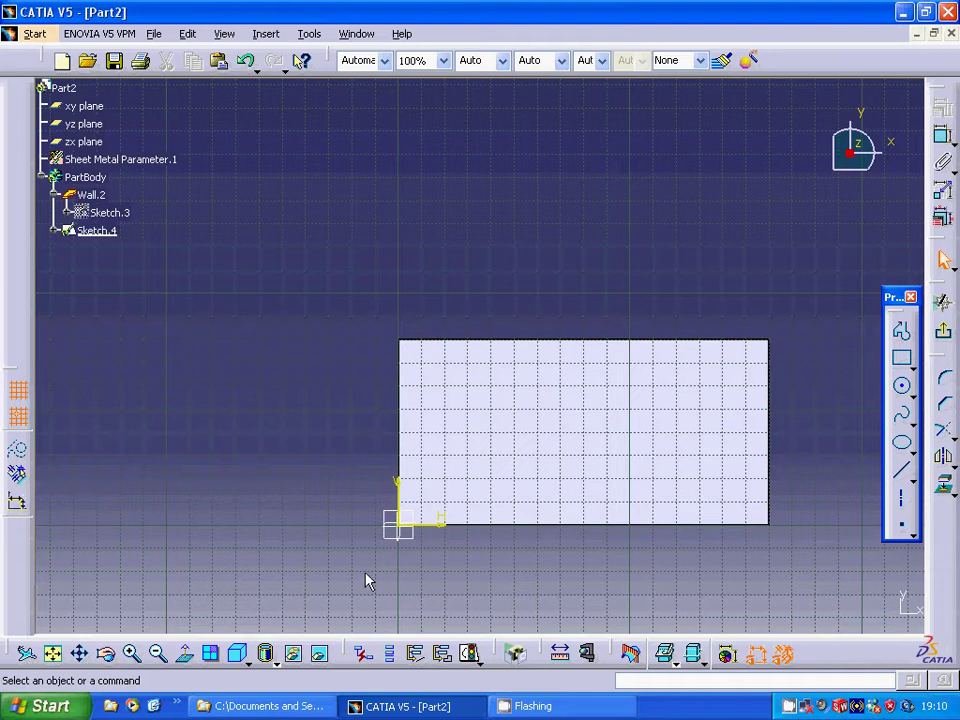
pyautogui.click(901, 358)
pyautogui.click(470, 508)
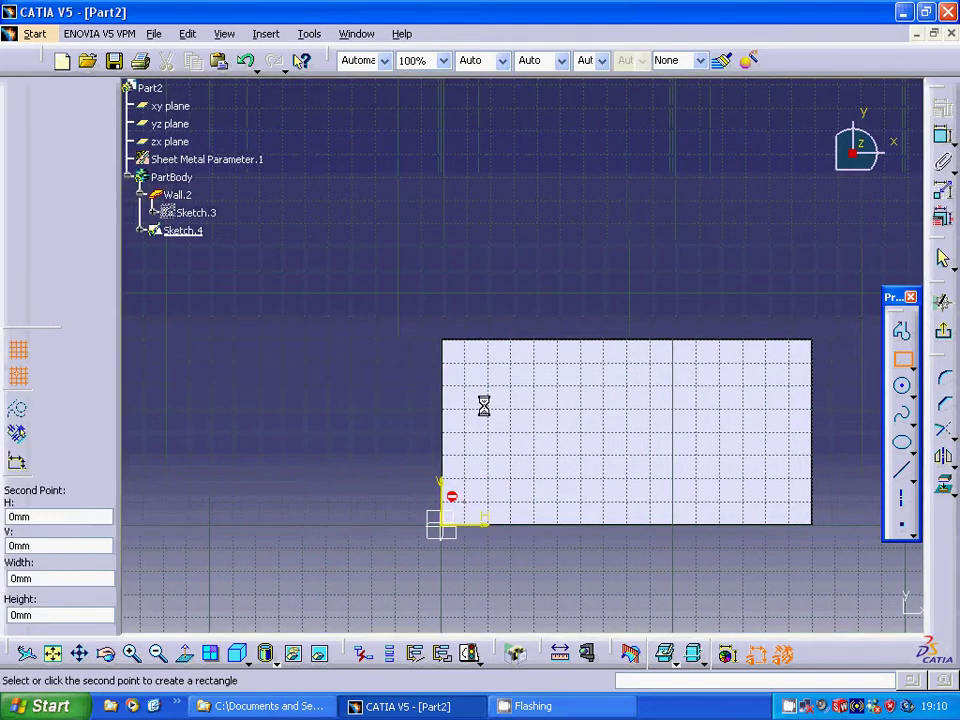
pyautogui.click(489, 364)
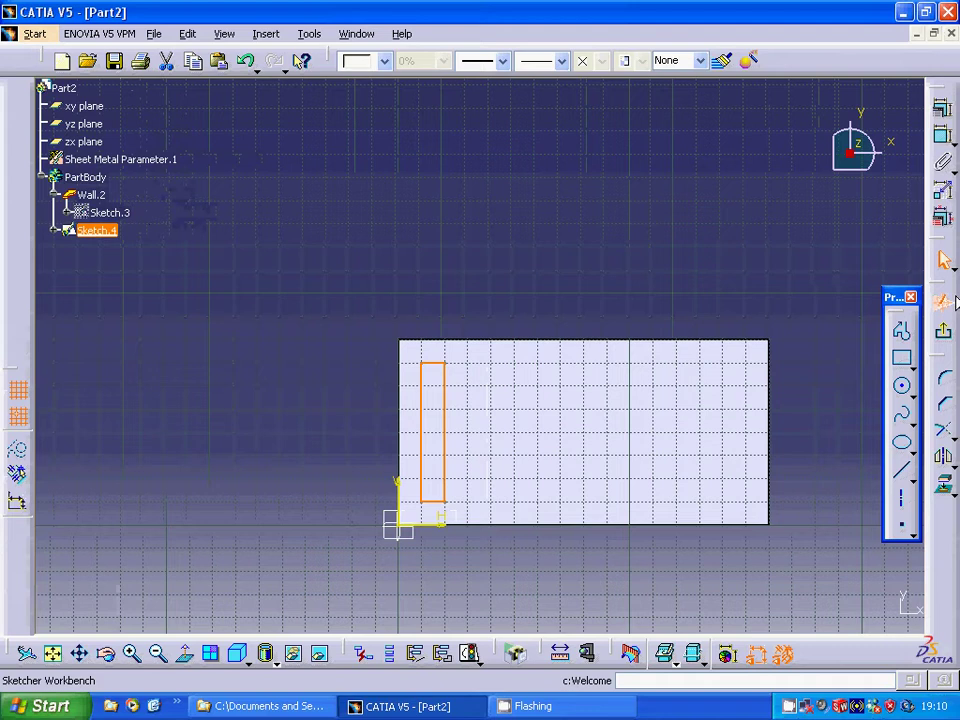
# - Dimension the rectangle's width to 5mm and exit the sketch
pyautogui.click(941, 136)
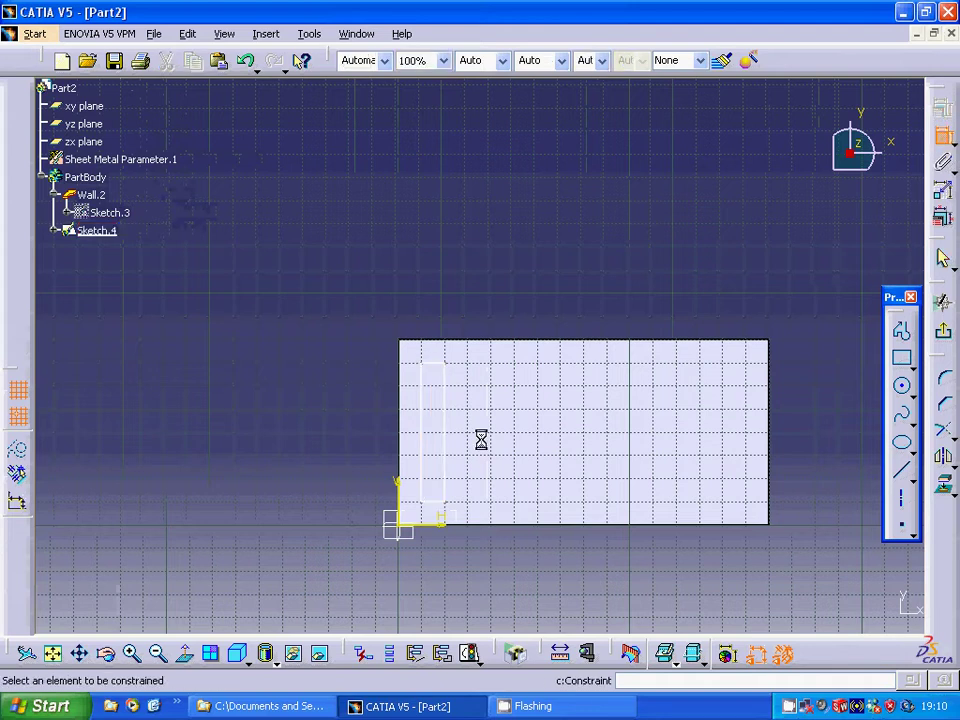
pyautogui.click(446, 412)
pyautogui.click(420, 407)
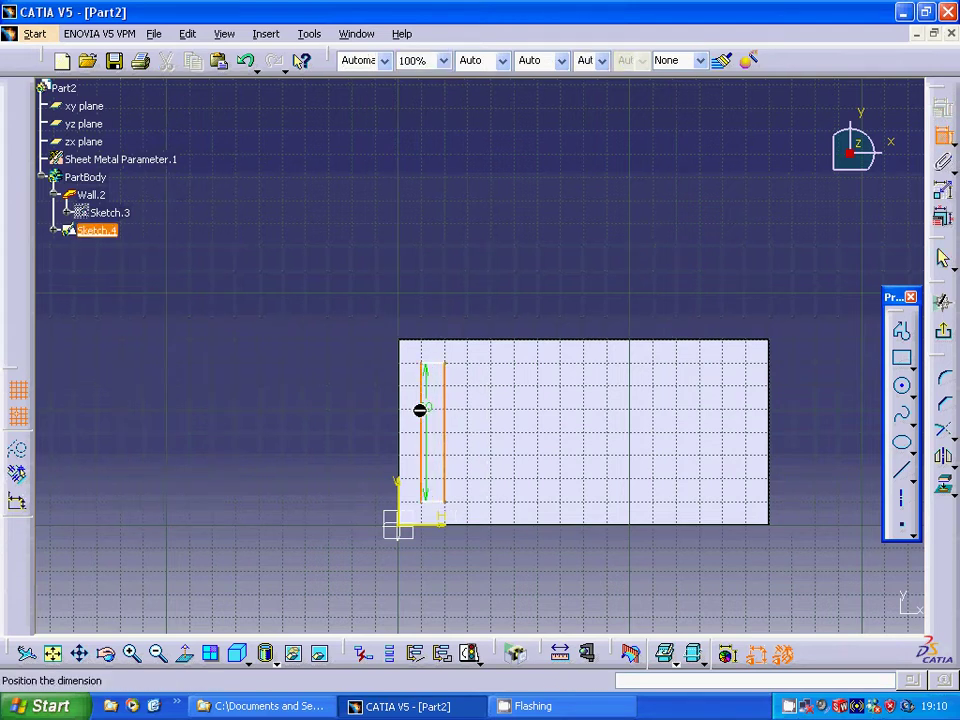
pyautogui.click(449, 324)
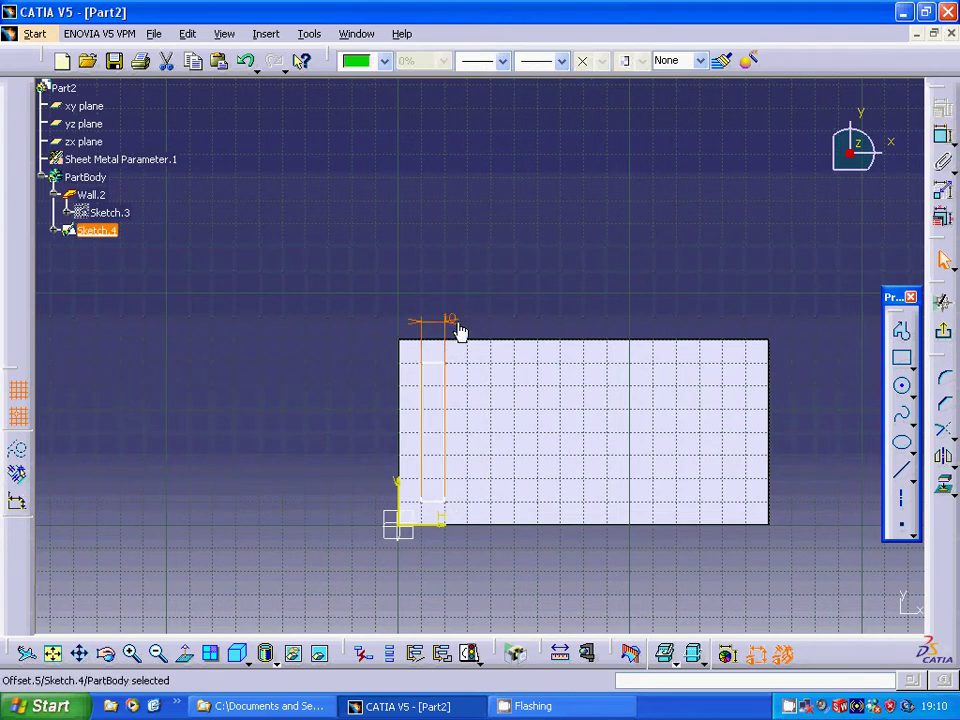
pyautogui.doubleClick(452, 326)
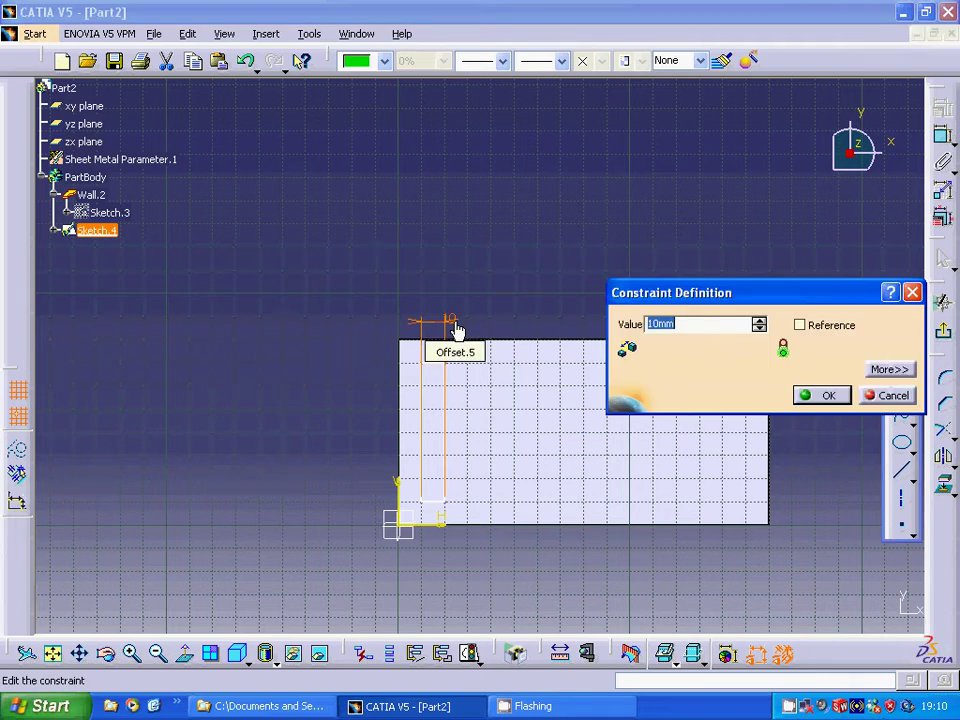
pyautogui.write('5')
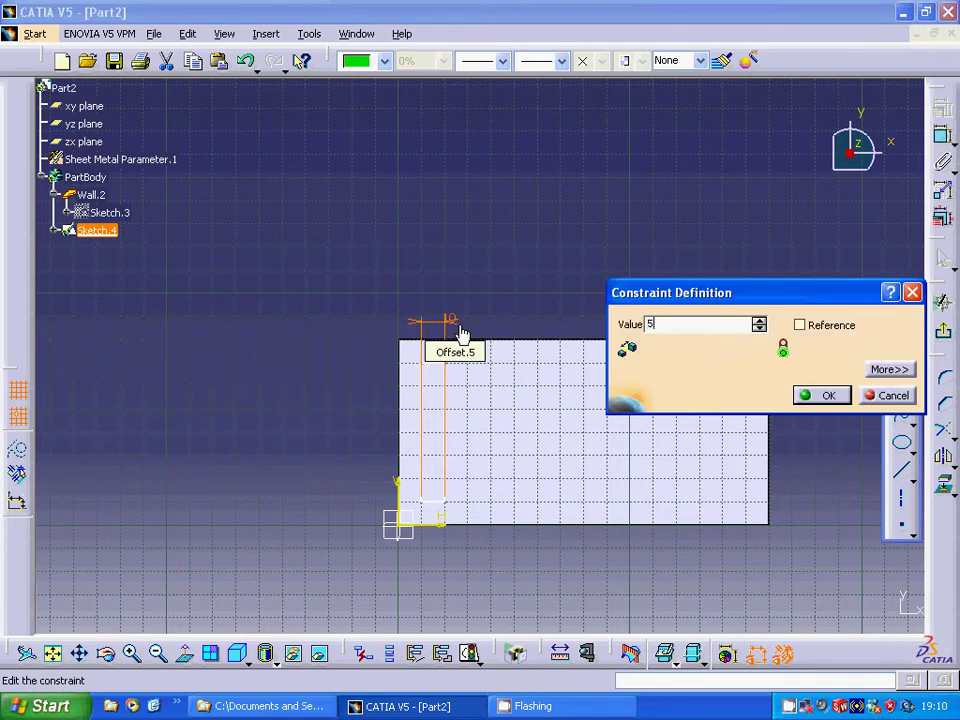
pyautogui.click(826, 396)
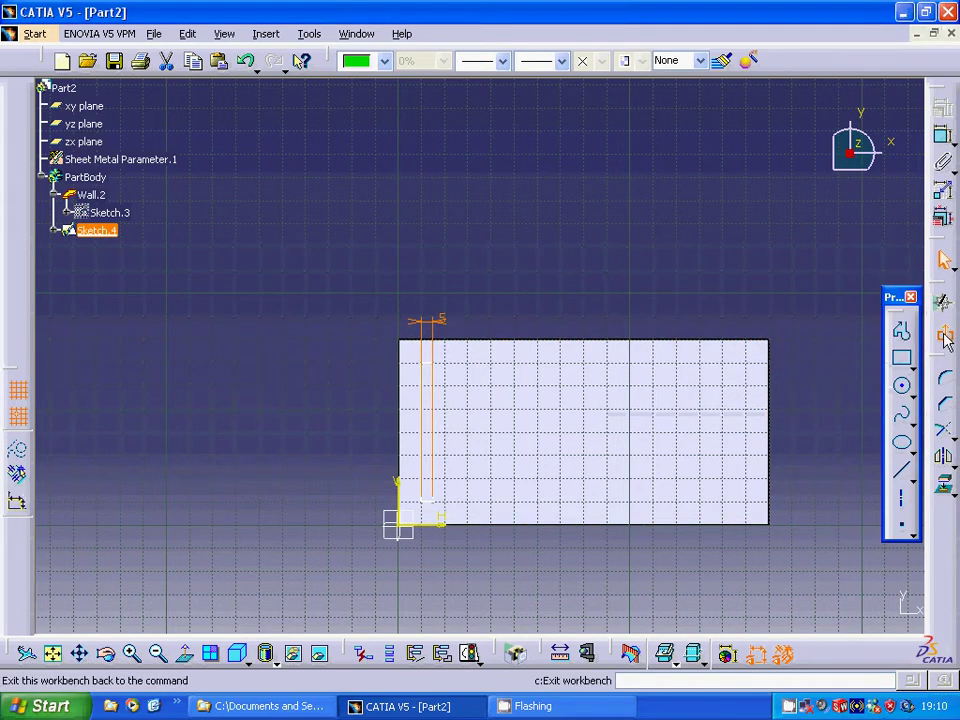
pyautogui.click(945, 340)
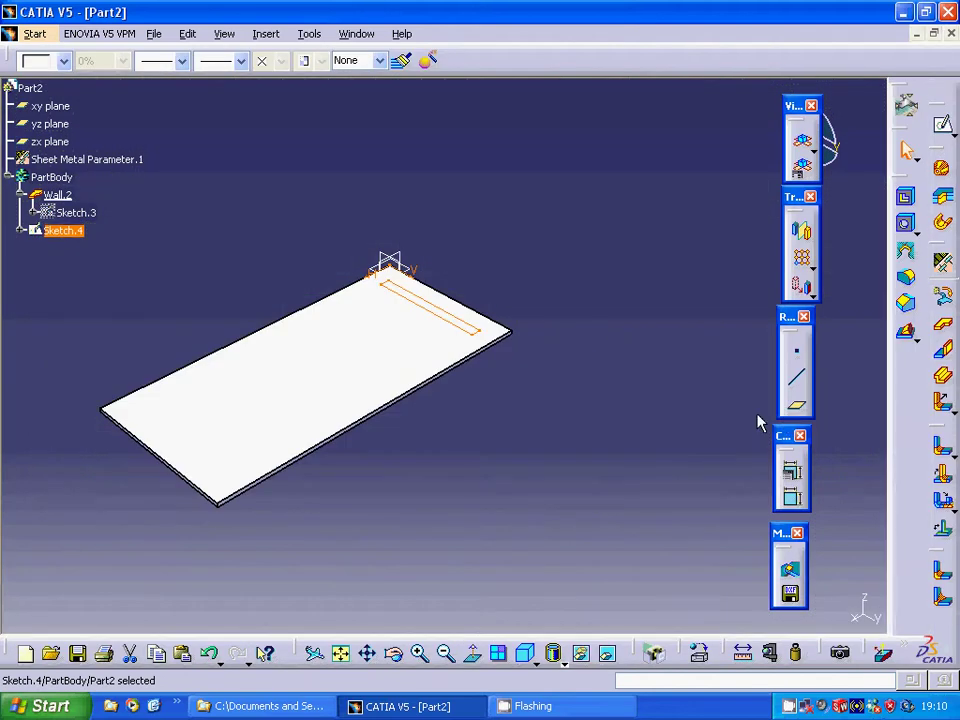
# - Stamp a 4mm-high Louver.1 from Sketch.4, using the sketch edge as the opening line
pyautogui.click(908, 337)
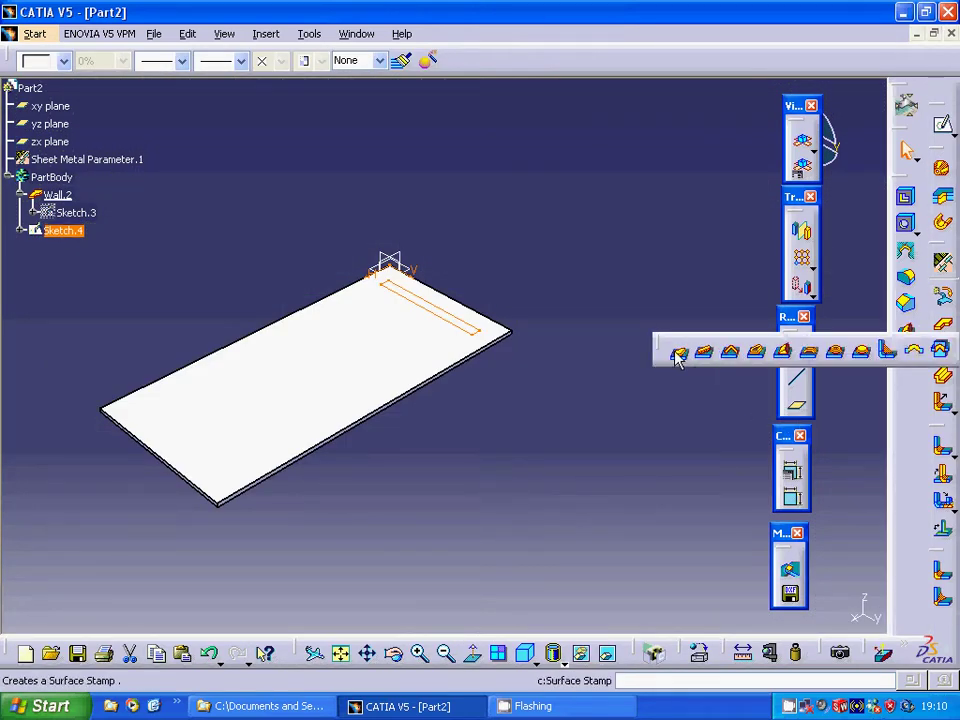
pyautogui.click(783, 360)
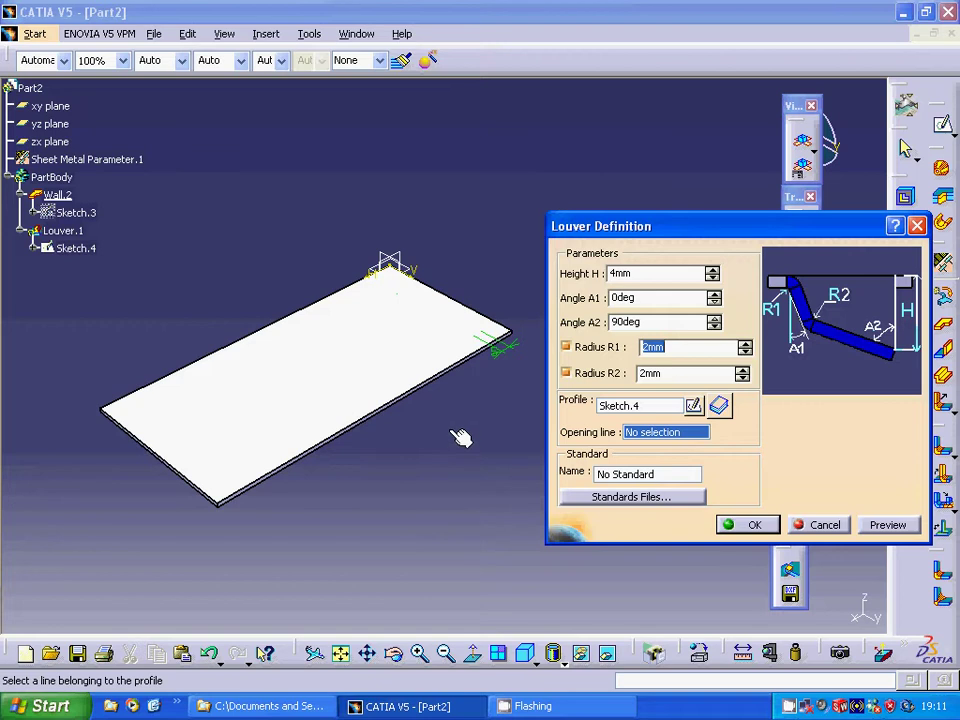
pyautogui.click(458, 328)
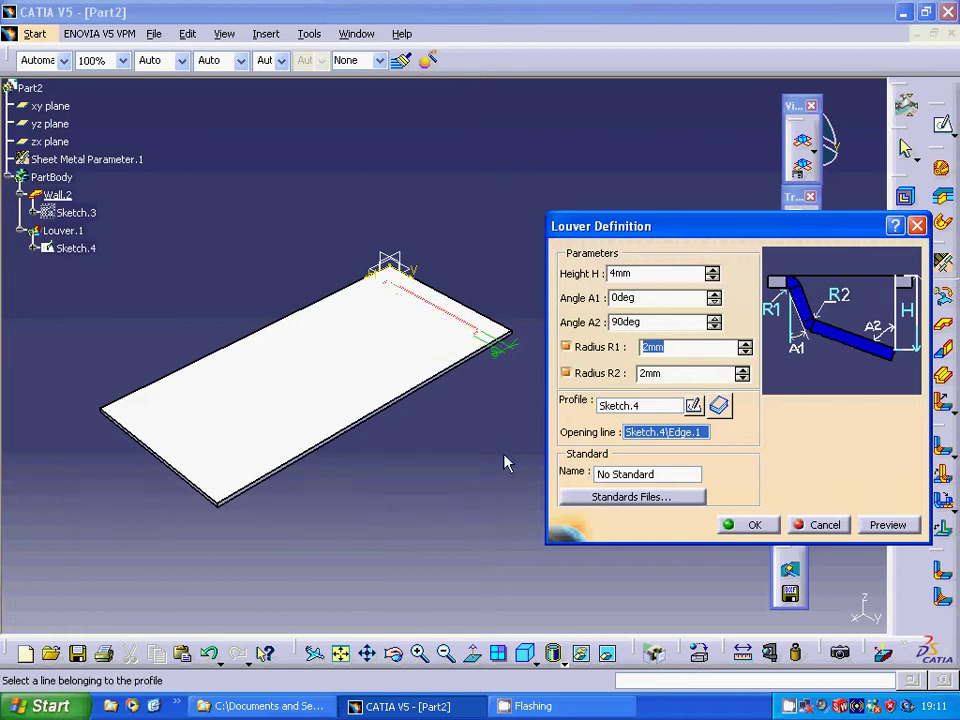
pyautogui.click(888, 528)
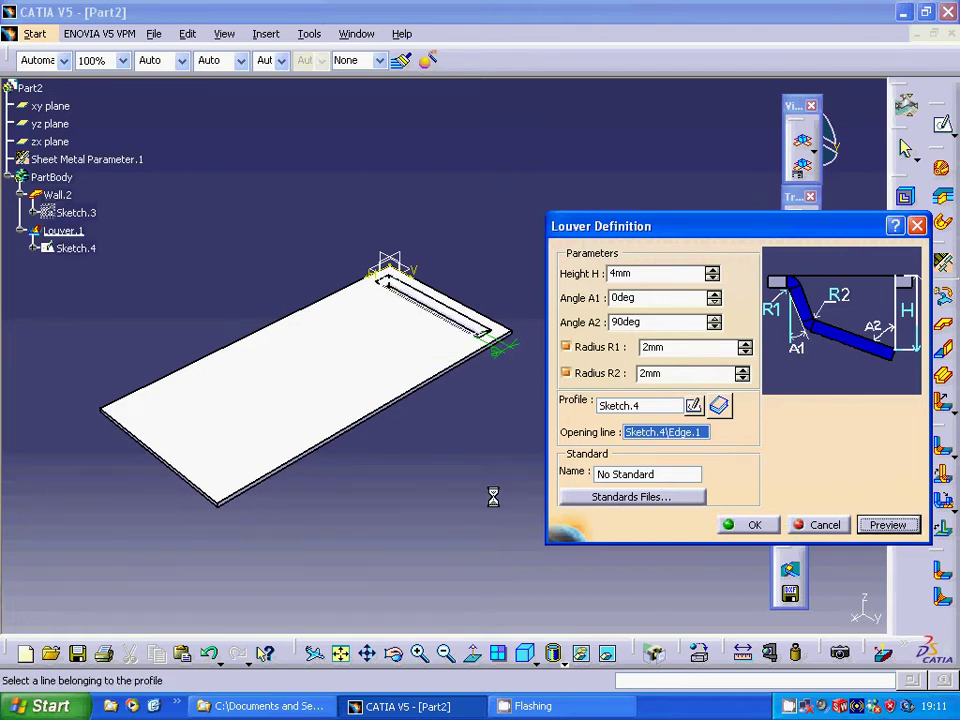
pyautogui.moveTo(497, 444); pyautogui.dragTo(540, 234, button='middle')
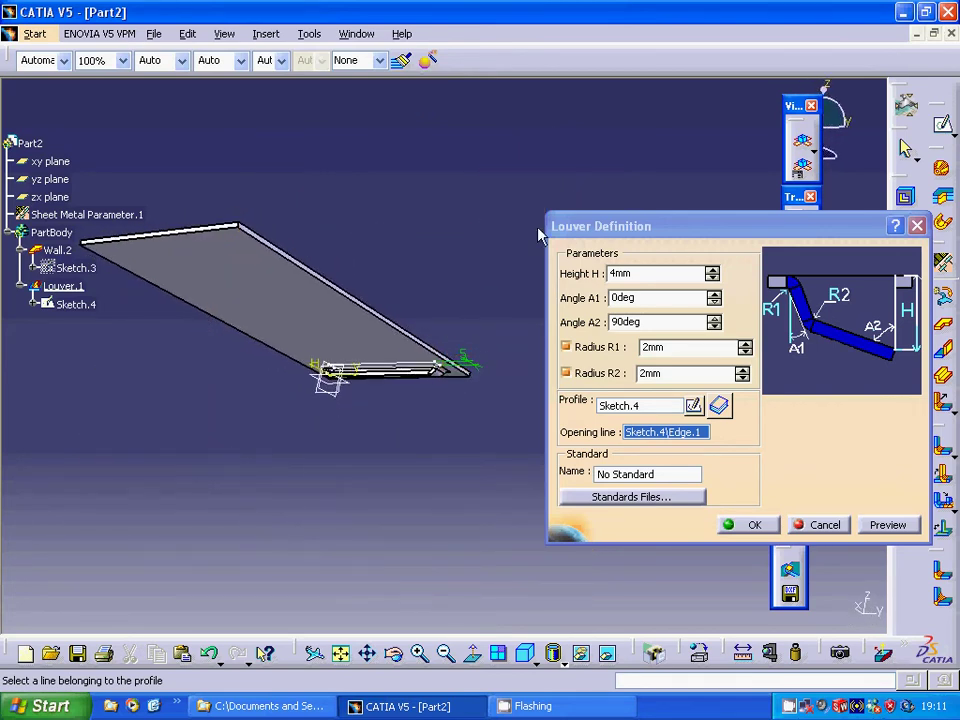
pyautogui.click(752, 525)
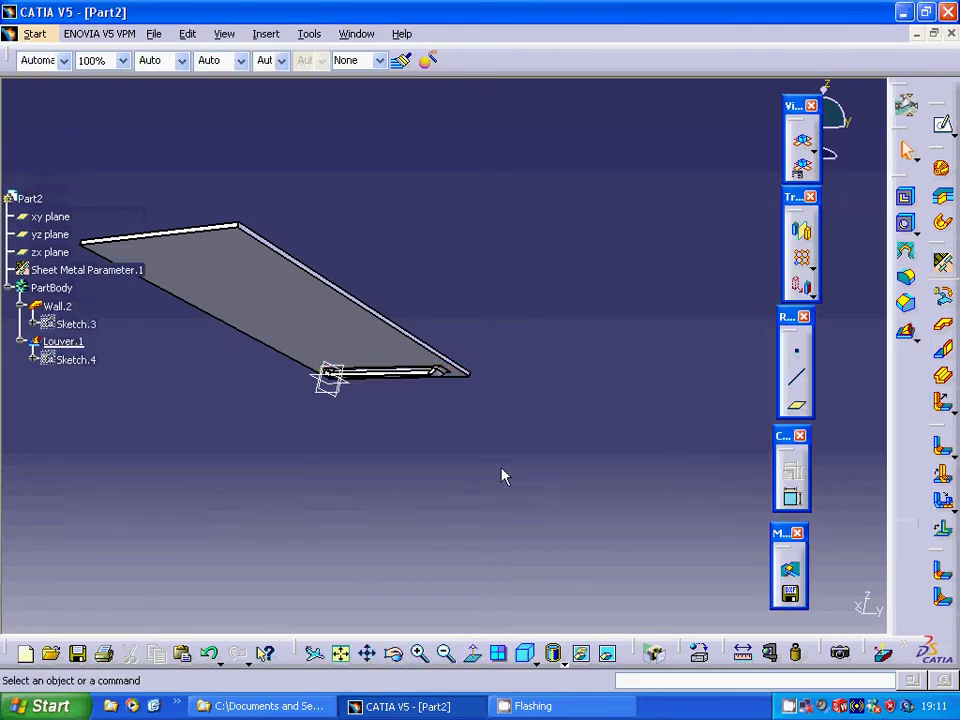
# - Orbit the plate back to its top face and select Louver.1 in the tree
pyautogui.moveTo(476, 441); pyautogui.dragTo(446, 604, button='middle')
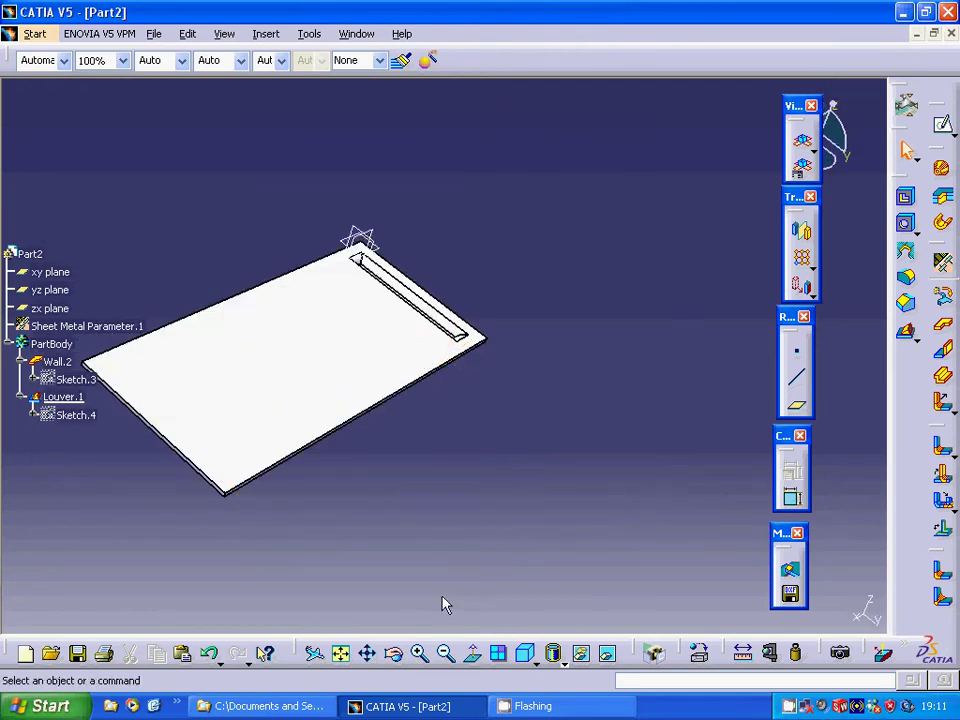
pyautogui.click(63, 396)
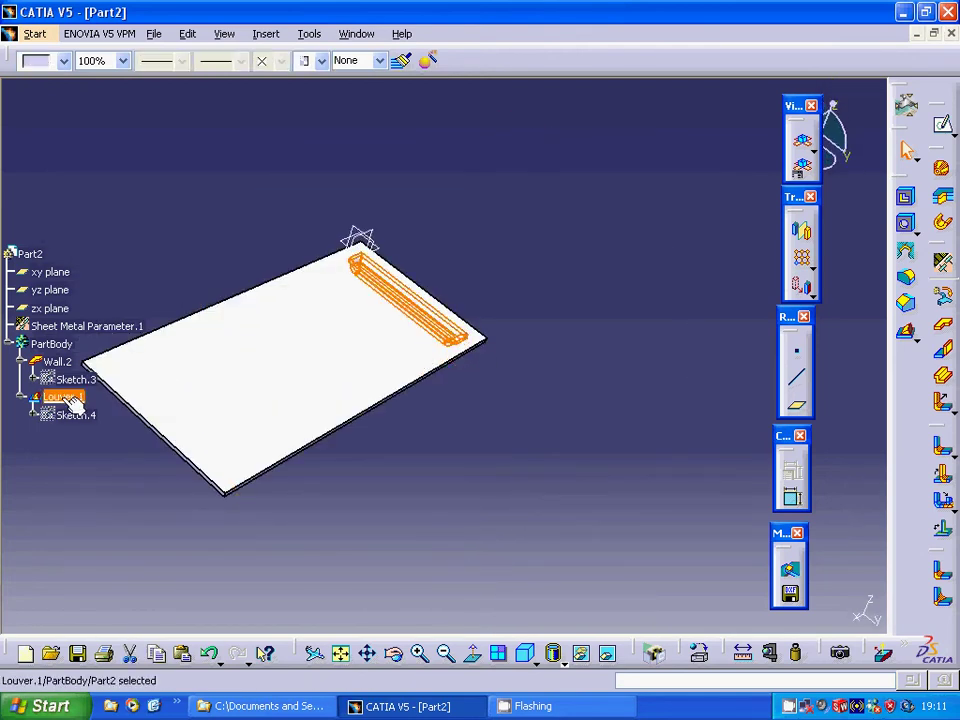
# - Start a rectangular pattern of Louver.1 along the plate's long edge, reversed to run across the plate
pyautogui.click(267, 34)
pyautogui.moveTo(309, 446)
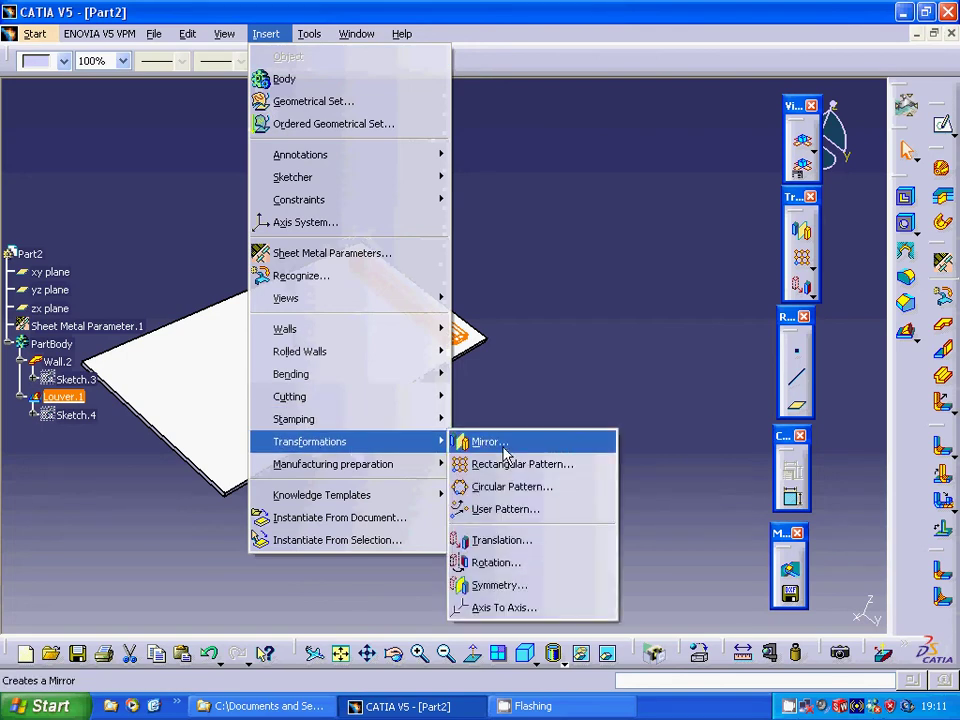
pyautogui.click(480, 464)
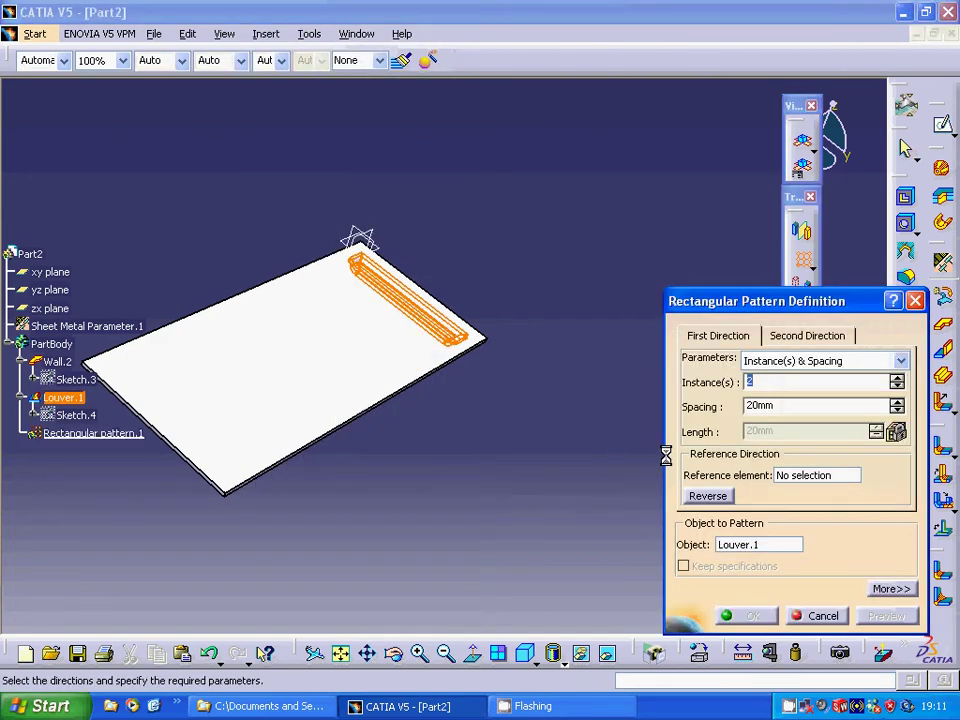
pyautogui.click(782, 476)
pyautogui.click(410, 387)
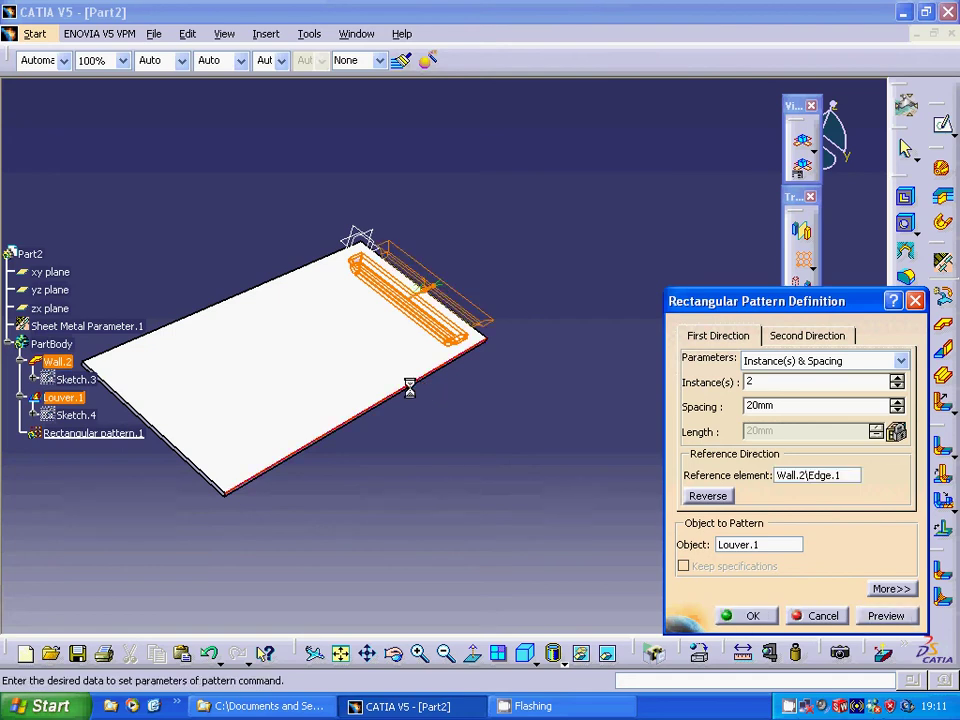
pyautogui.click(703, 497)
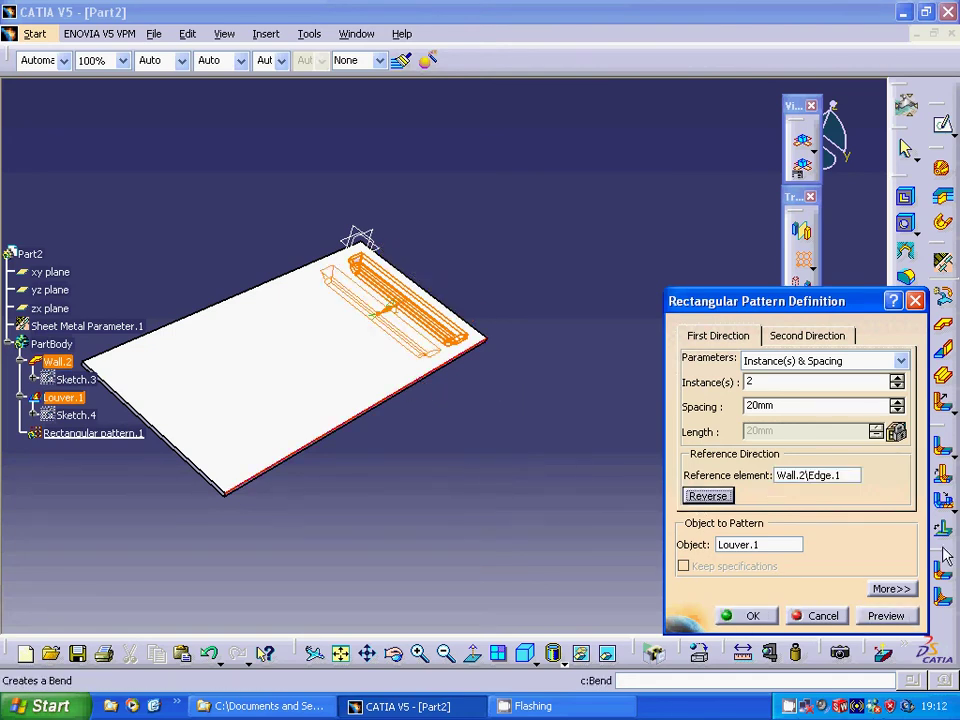
# - Set the pattern to 8 instances at 20mm spacing and create it
pyautogui.click(897, 378)
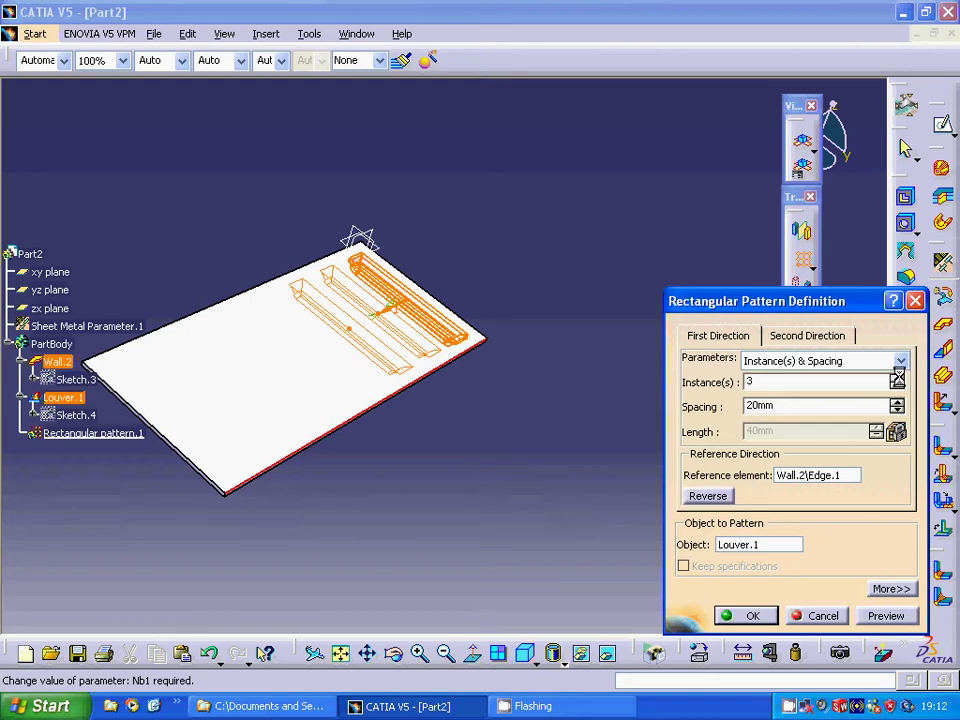
pyautogui.click(897, 376)
pyautogui.click(897, 376)
pyautogui.click(897, 376)
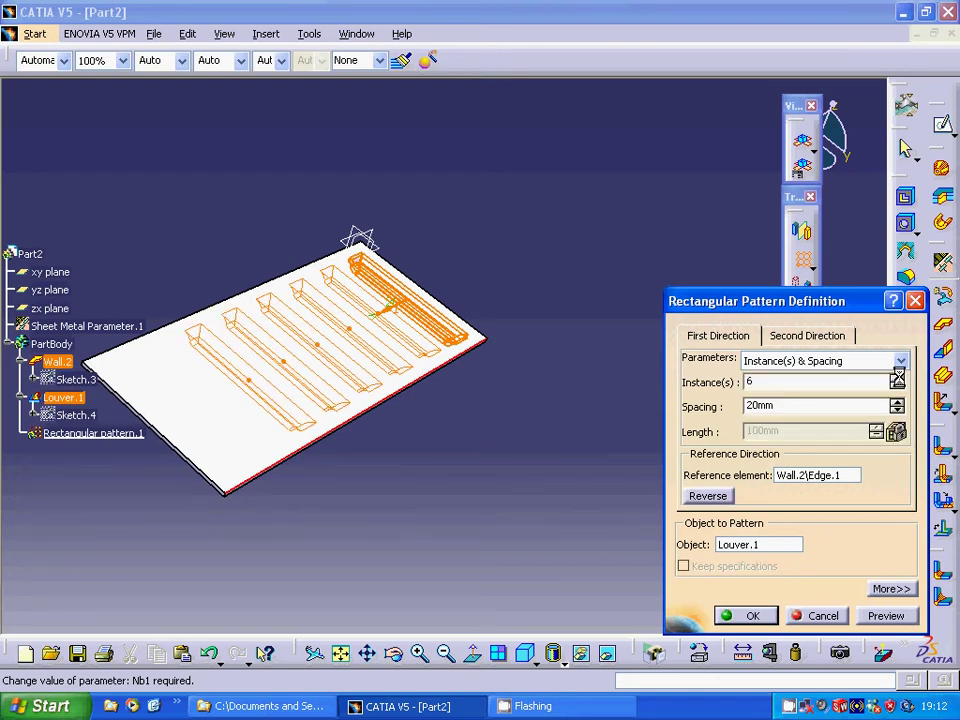
pyautogui.click(897, 376)
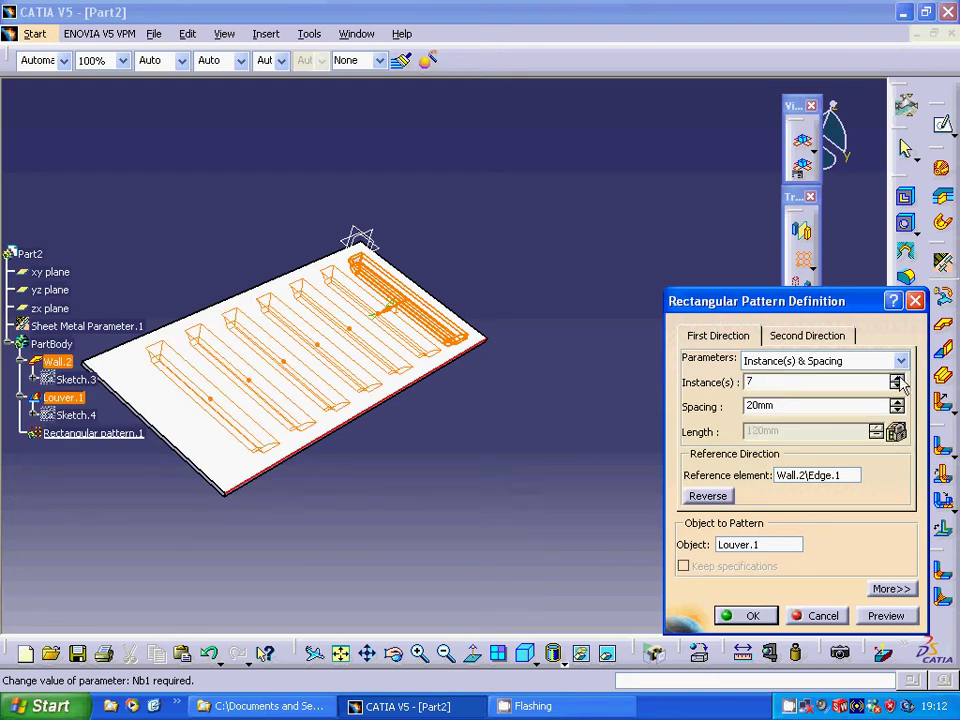
pyautogui.click(897, 378)
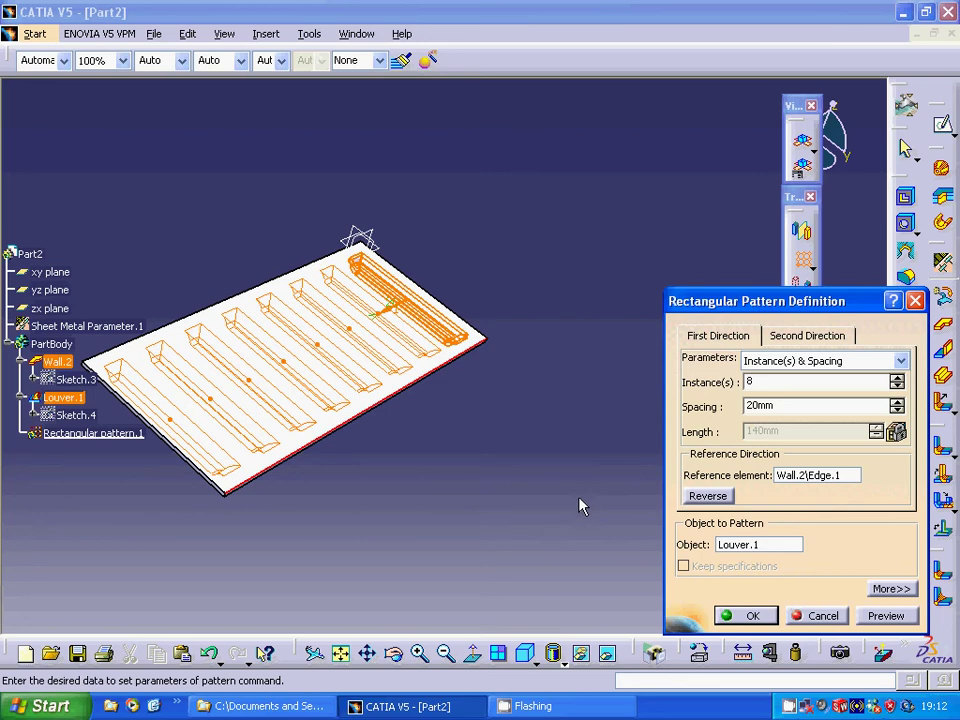
pyautogui.click(745, 615)
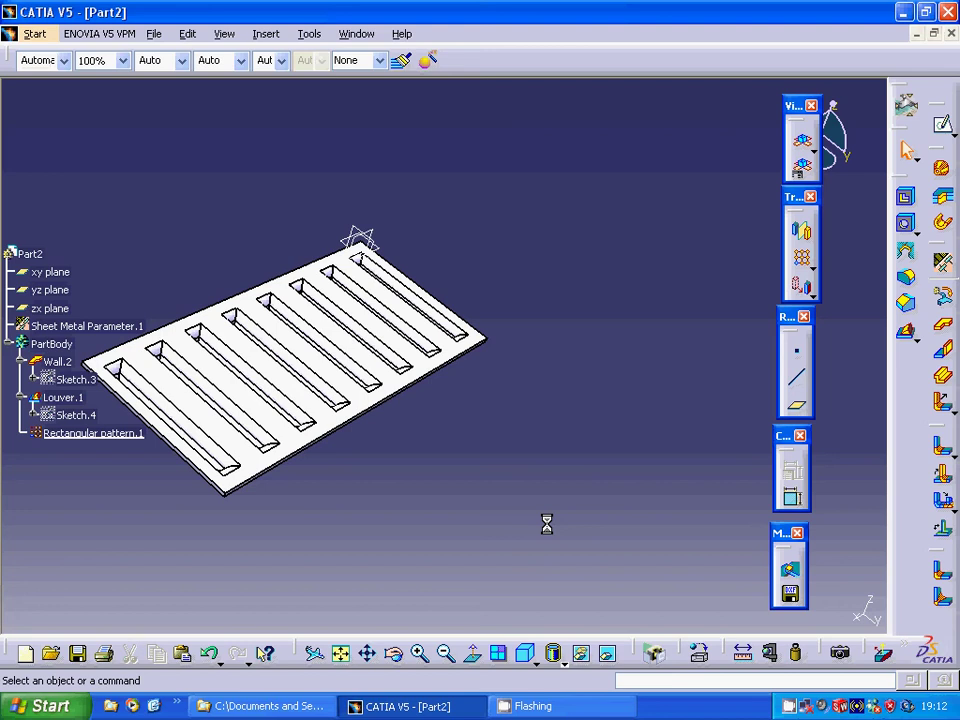
pyautogui.moveTo(487, 537); pyautogui.dragTo(206, 501, button='middle')
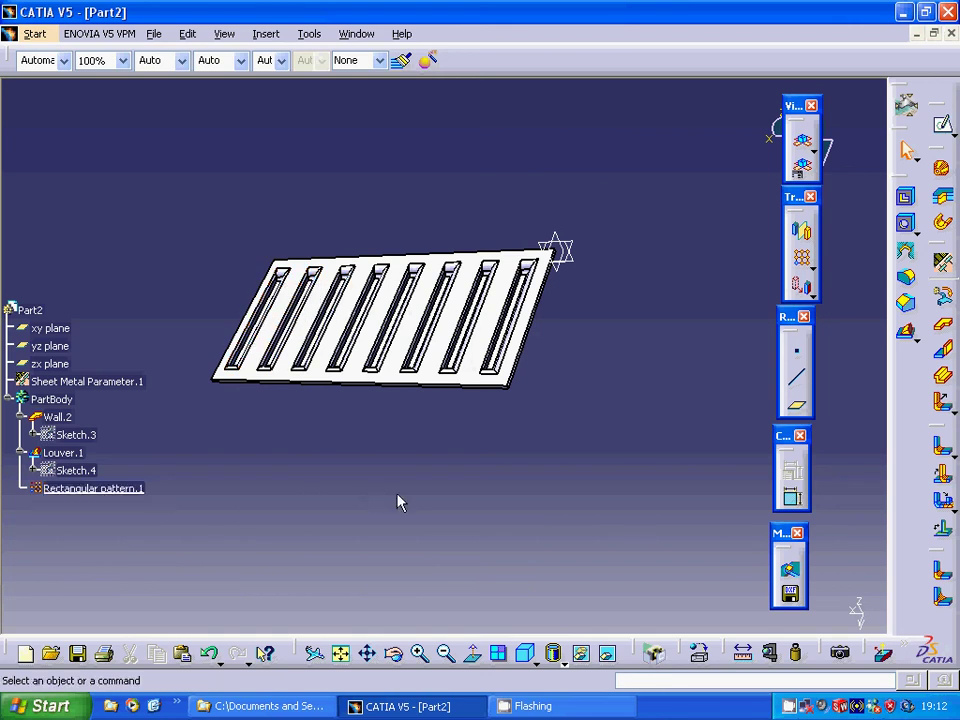
pyautogui.click(525, 652)
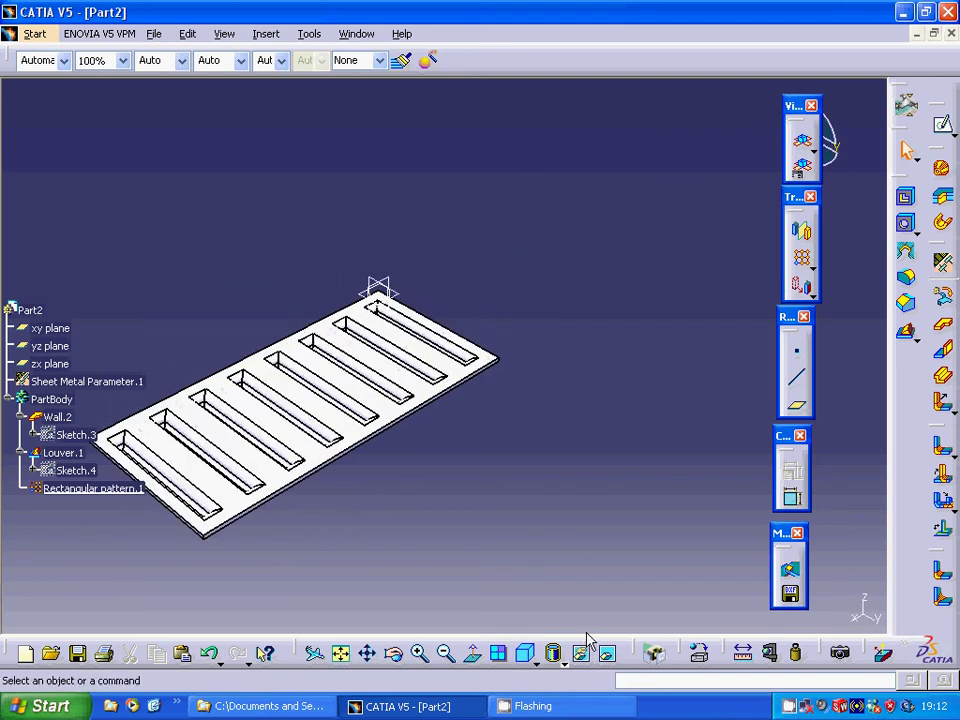
pyautogui.rightClick(790, 706)
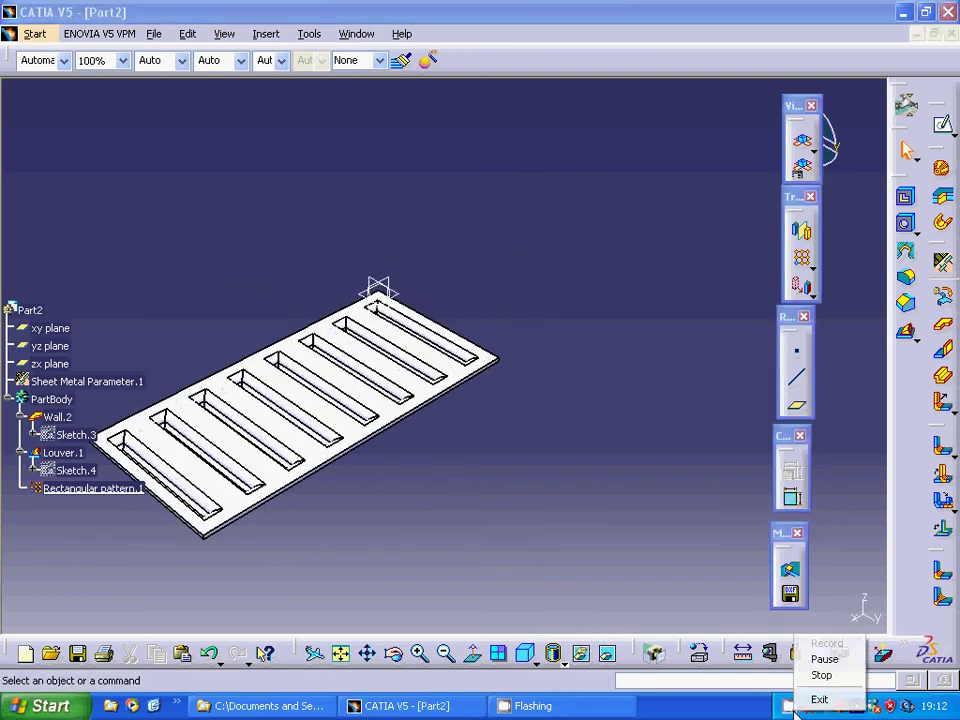